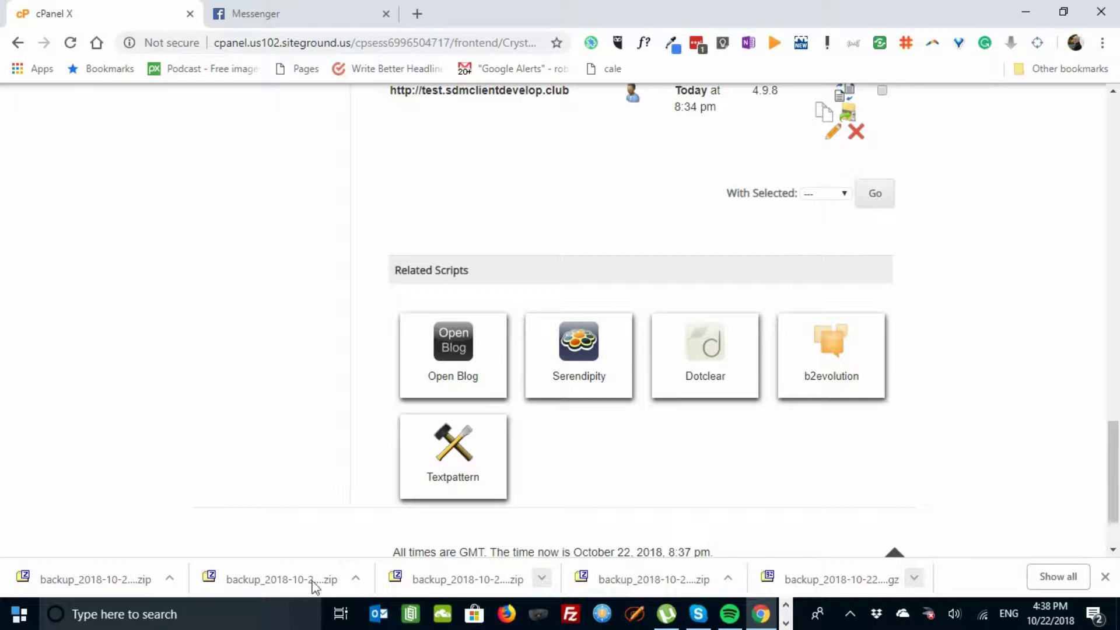
Launch FileZilla, connect via the saved SiteGround site entry, and browse the server root listing.
click(571, 614)
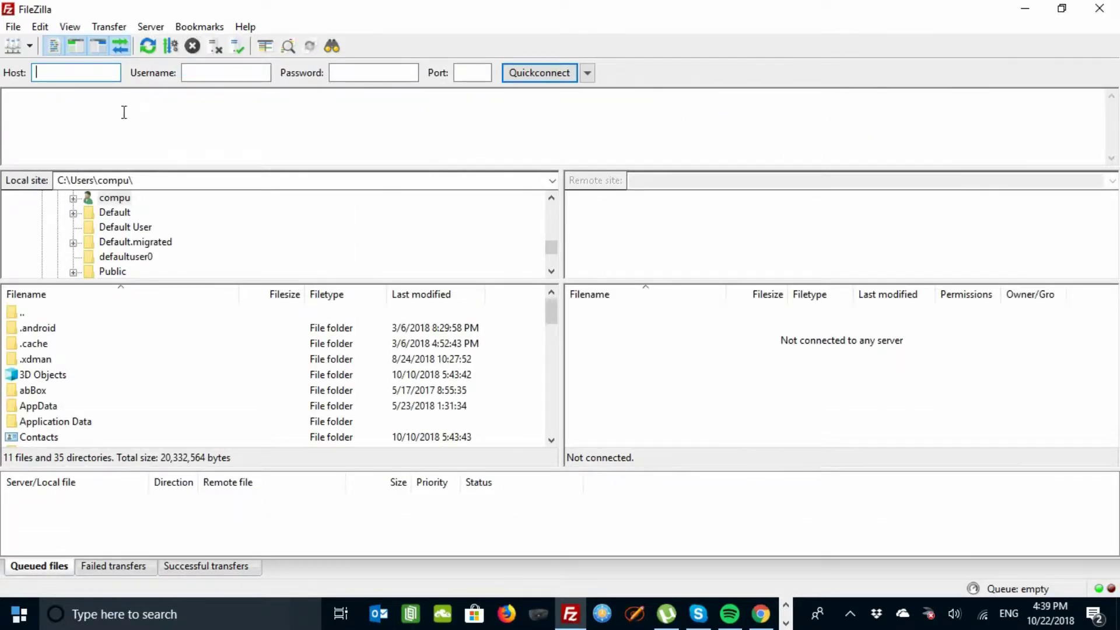
click(29, 46)
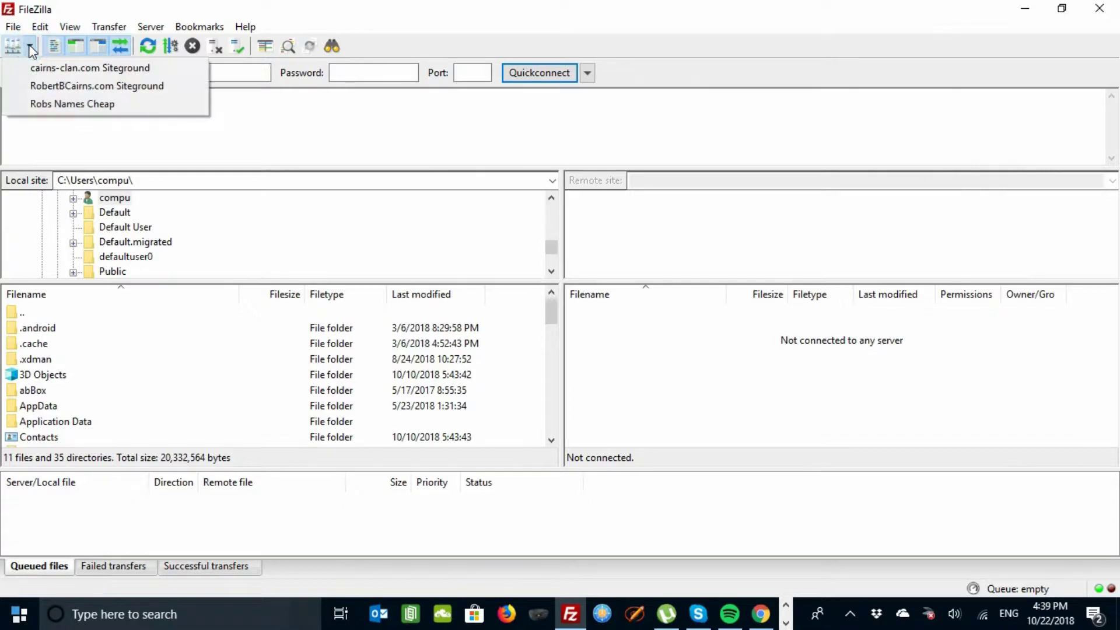
click(85, 91)
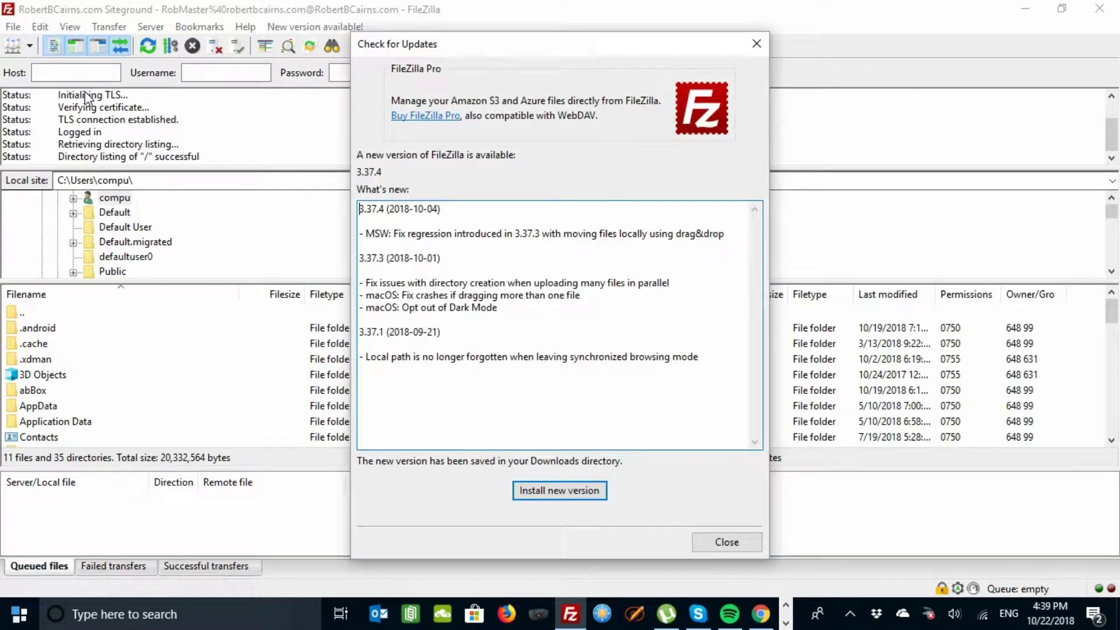
click(725, 542)
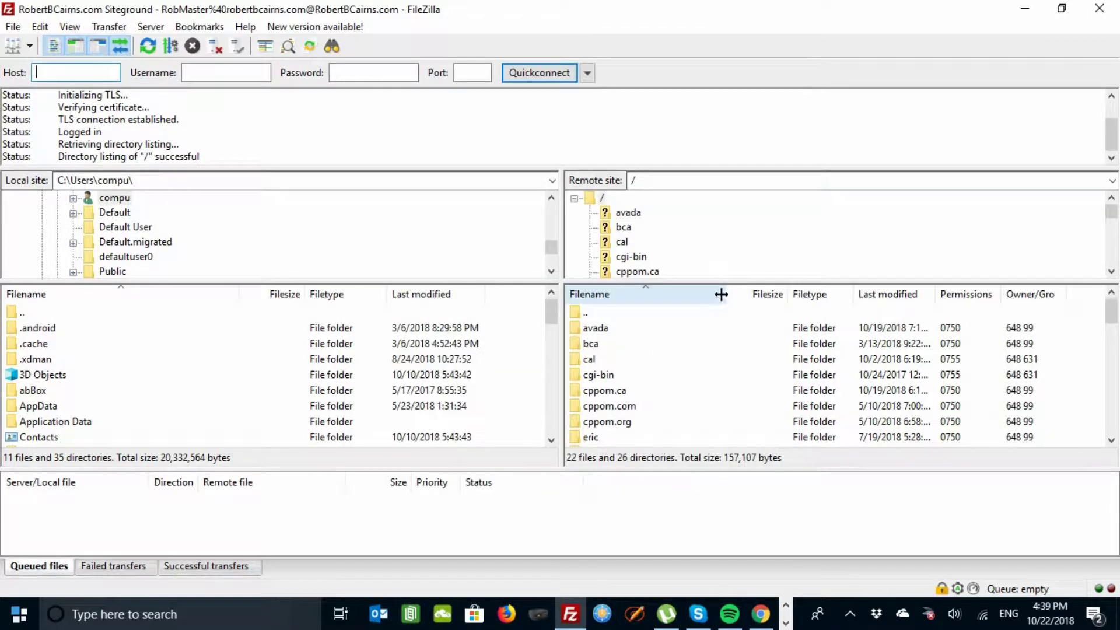
scroll(697, 368, down, 3)
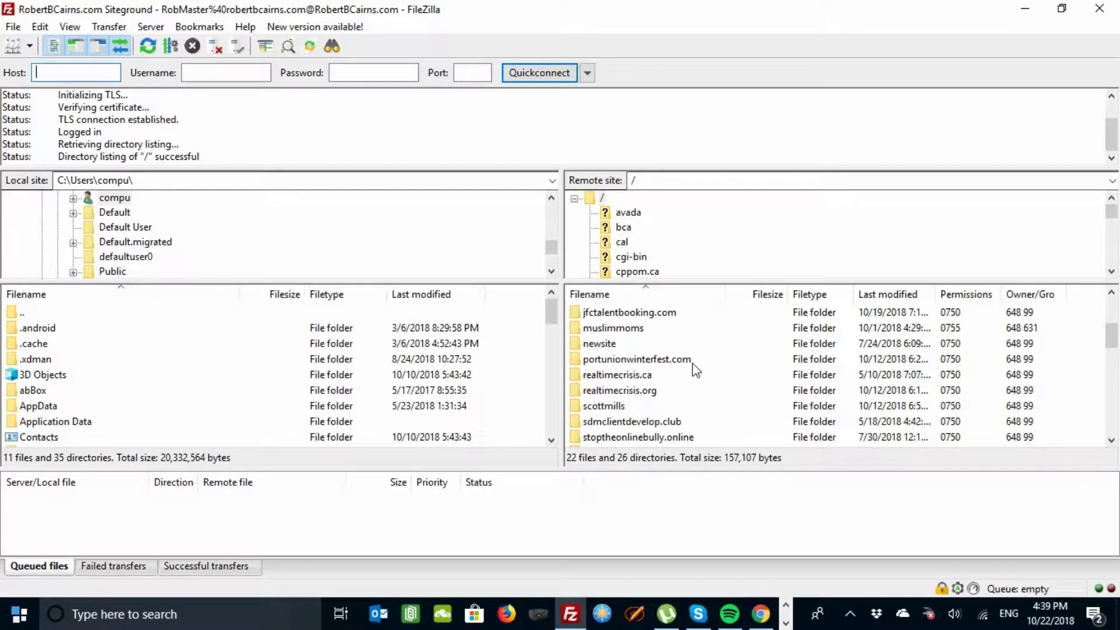
scroll(698, 366, down, 1)
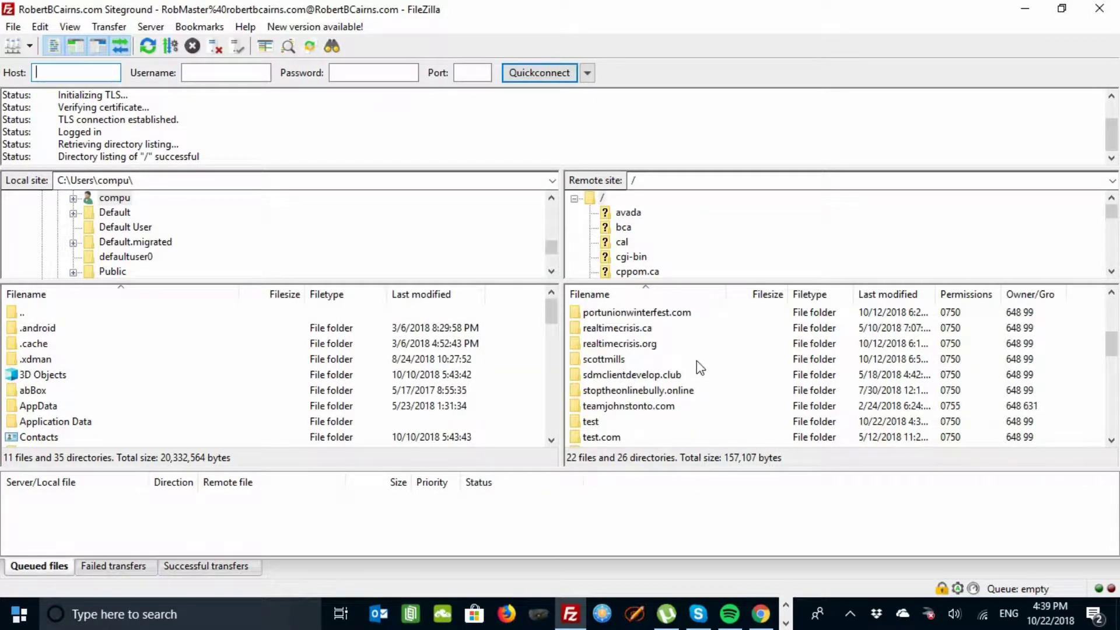
Open the remote test folder, select everything from cgi-bin through xmlrpc.php, and confirm deletion.
double_click(600, 424)
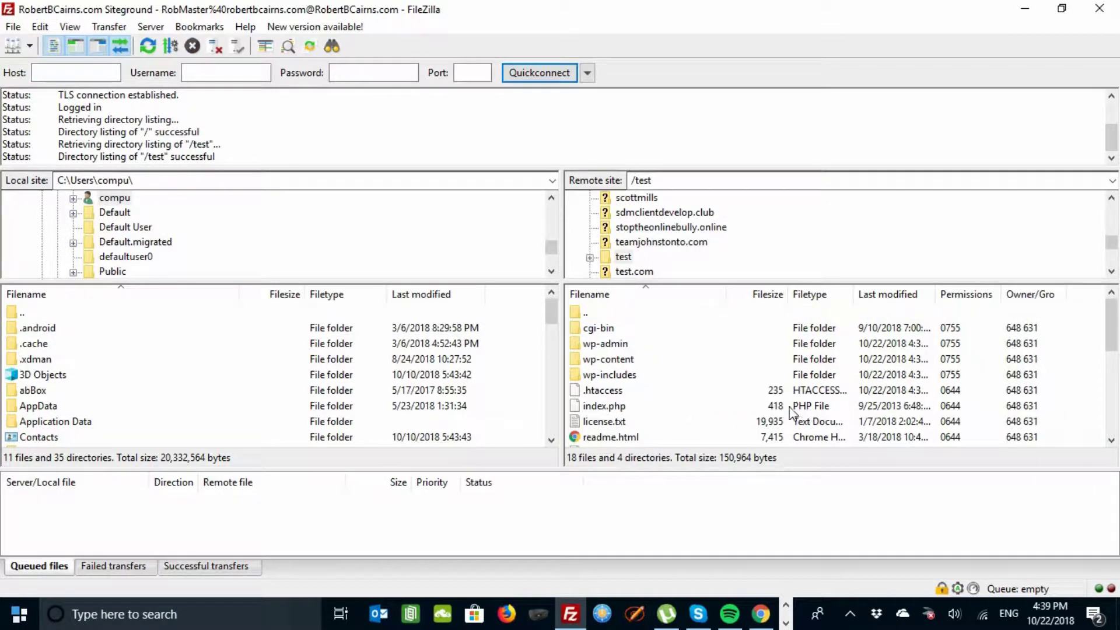
click(591, 331)
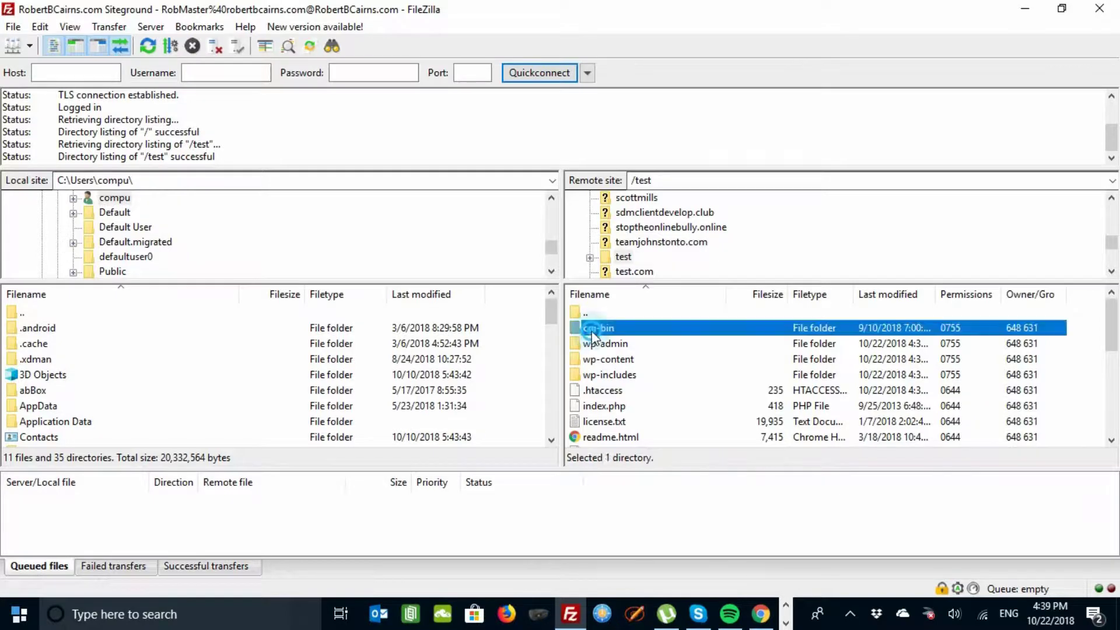
shift+click(592, 344)
key(shift+Down)
key(shift+Down)
key(shift+Down)
key(shift+Down)
key(shift+Down)
key(shift+Down)
key(shift+Down)
key(shift+Down)
key(shift+Down)
key(shift+Down)
key(shift+Down)
key(shift+Down)
key(shift+Down)
key(shift+Down)
key(shift+Down)
key(shift+Down)
key(shift+Down)
key(shift+Down)
key(shift+Down)
key(shift+Down)
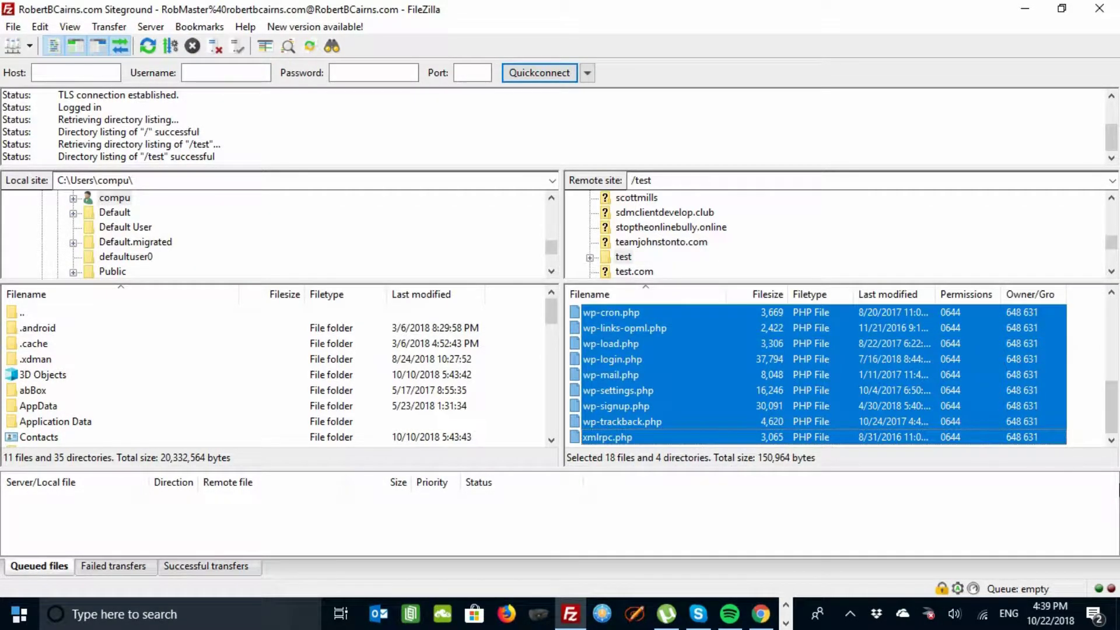
key(Delete)
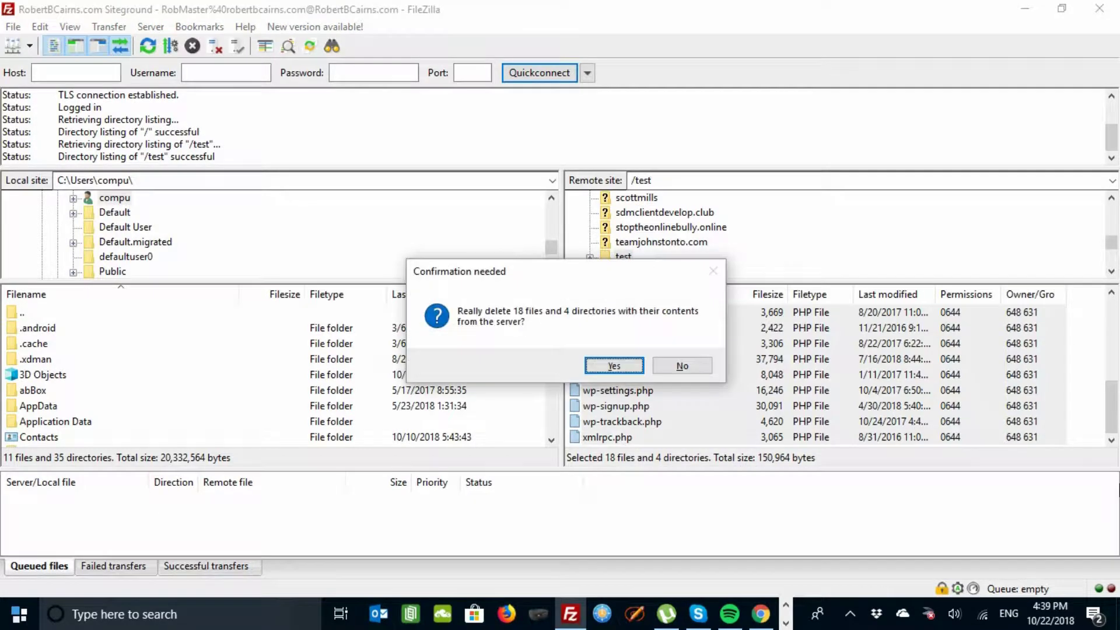
key(Return)
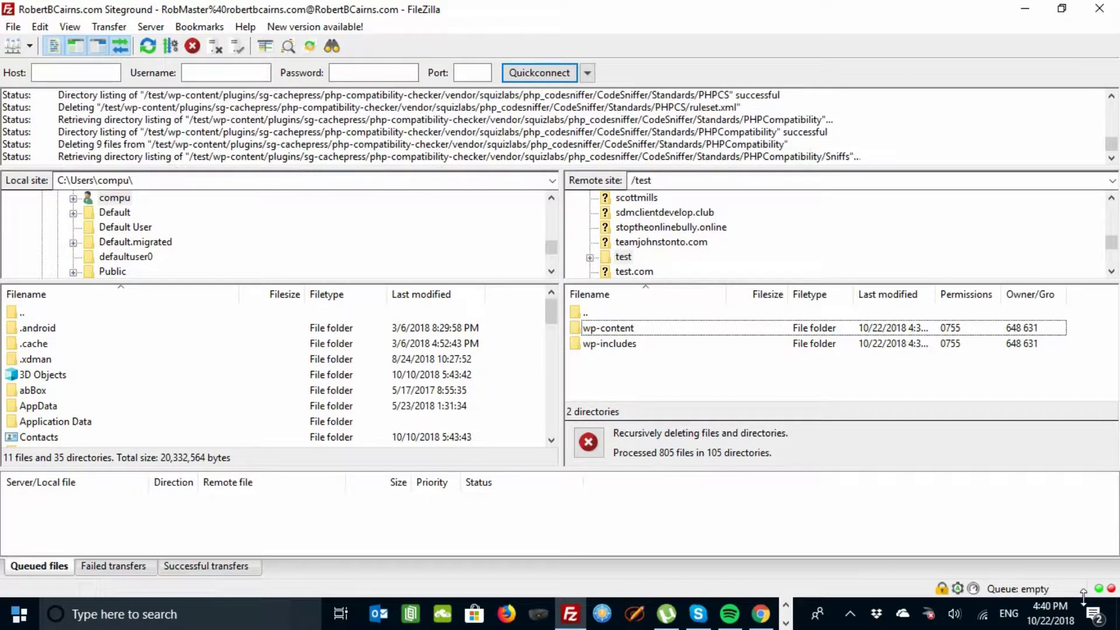
Let the recursive deletion finish so the remote /test folder is completely empty.
click(786, 622)
mouse_move(430, 608)
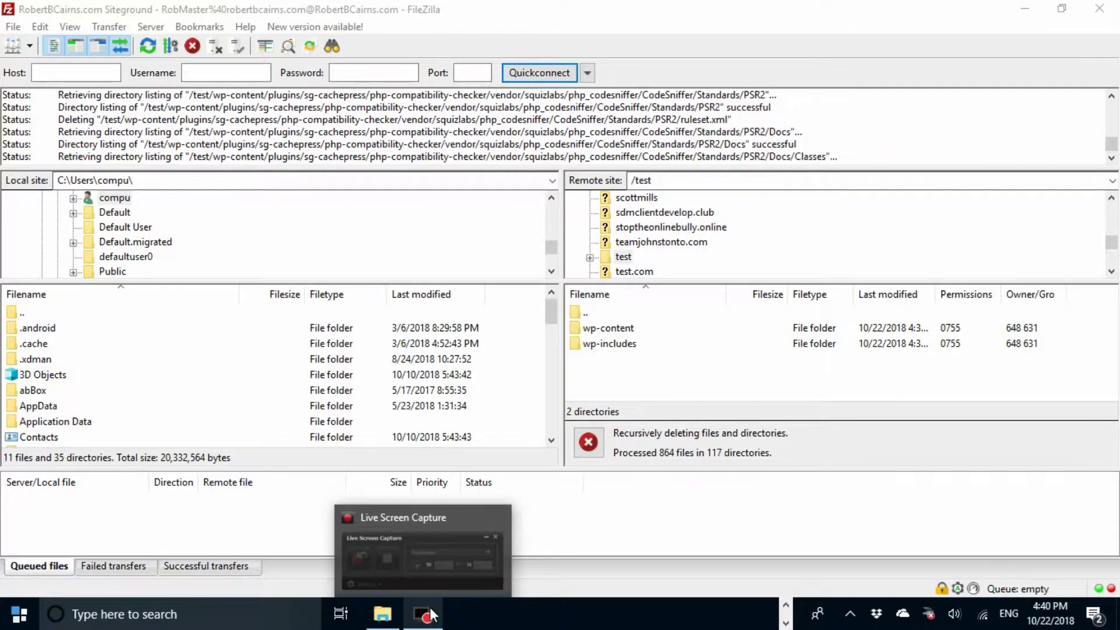
mouse_move(461, 586)
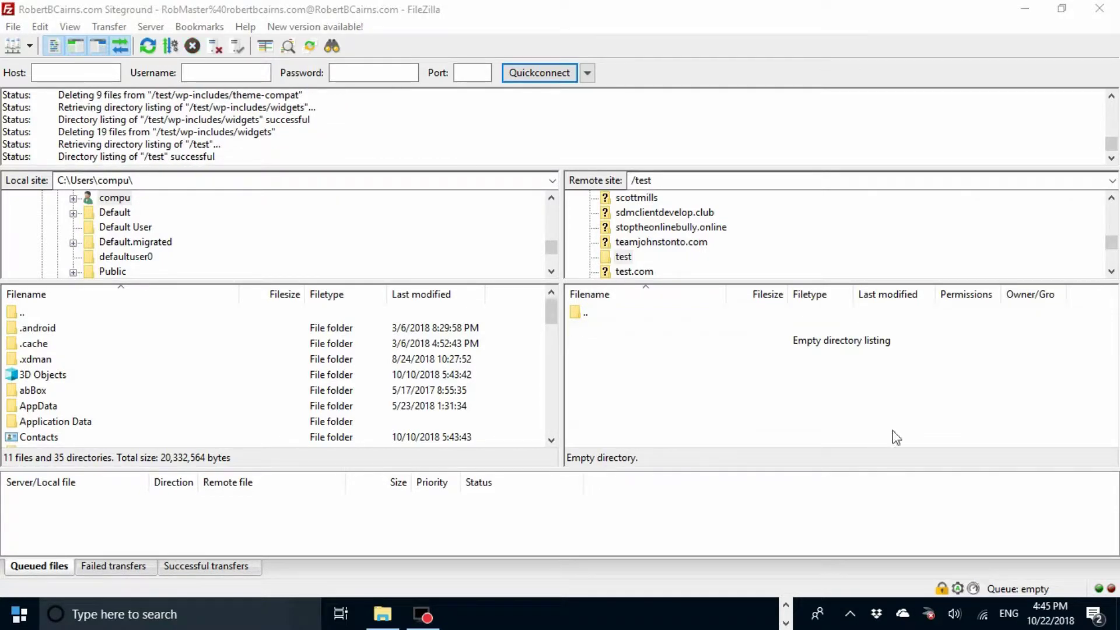
Minimise FileZilla and return to the cPanel WordPress installations page in the browser.
click(1025, 9)
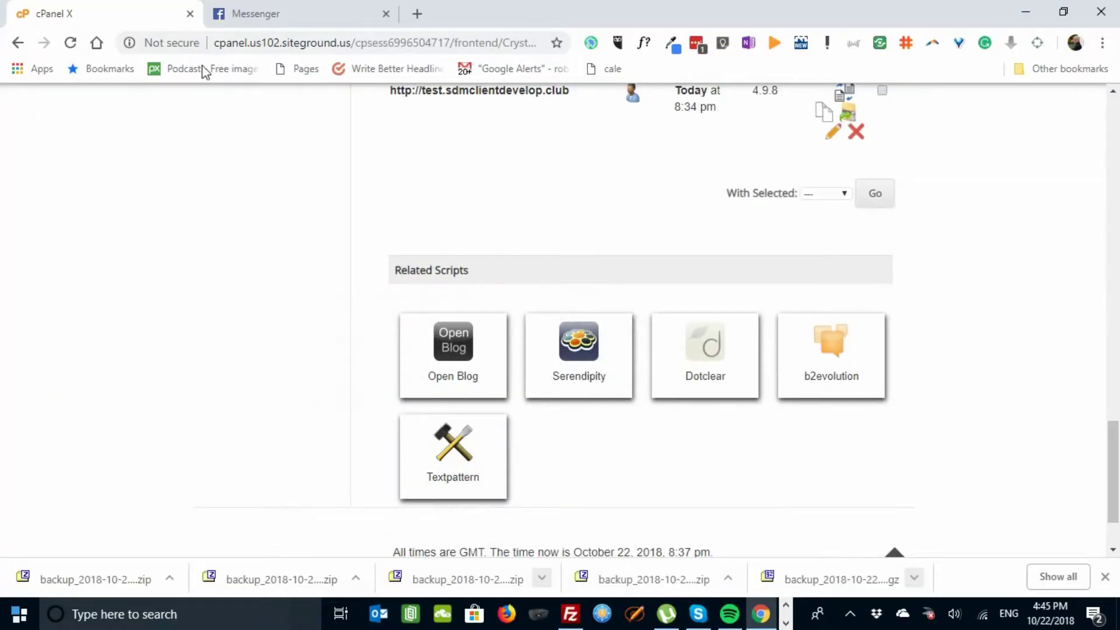
click(99, 8)
click(255, 12)
click(136, 21)
Scroll to Current Installations and highlight the test.sdmclientdevelop.club entry.
scroll(706, 307, up, 3)
scroll(703, 300, up, 15)
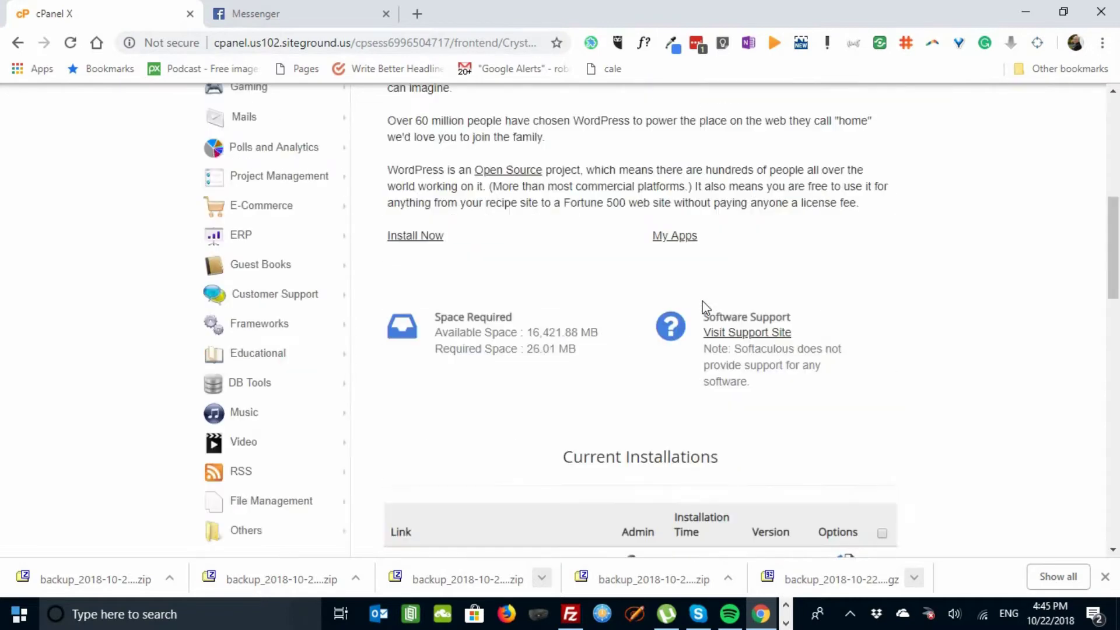
scroll(591, 296, down, 8)
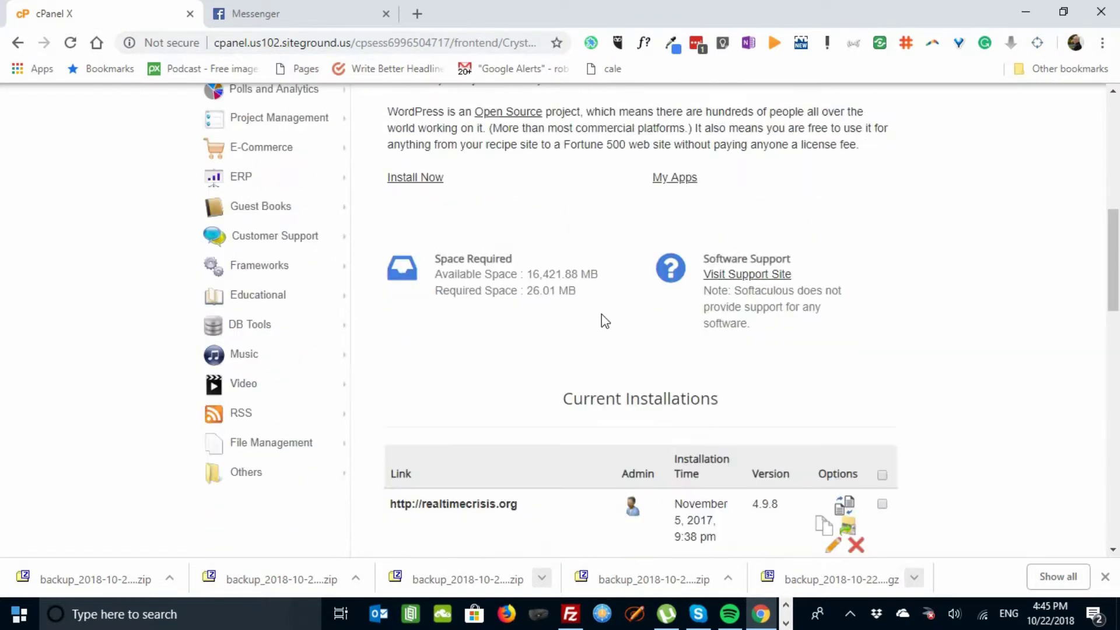
scroll(413, 323, down, 5)
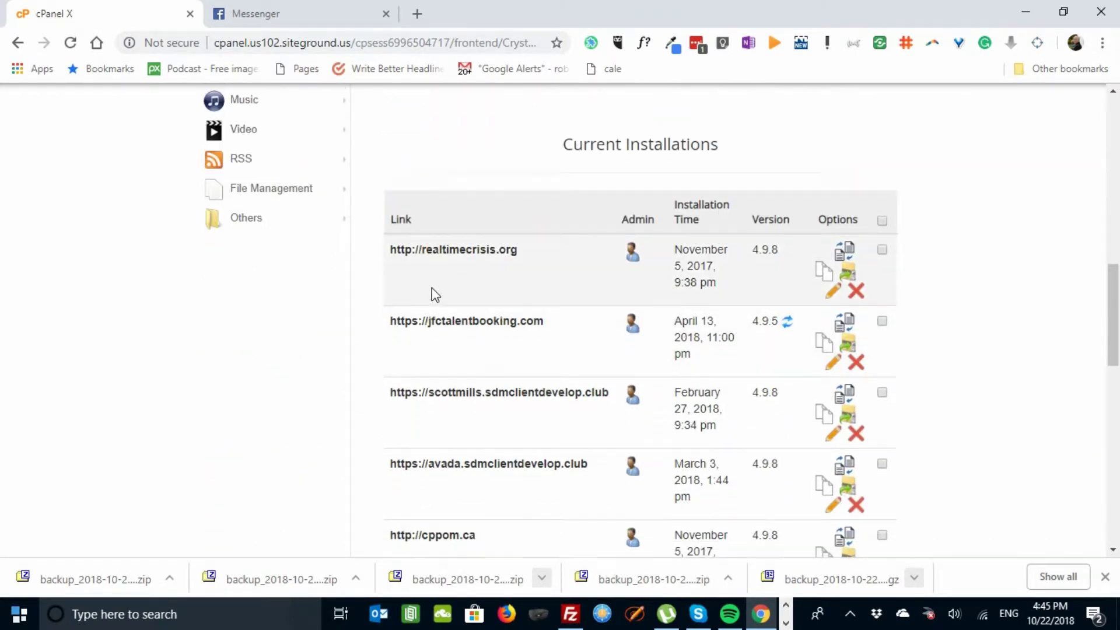
scroll(450, 263, down, 2)
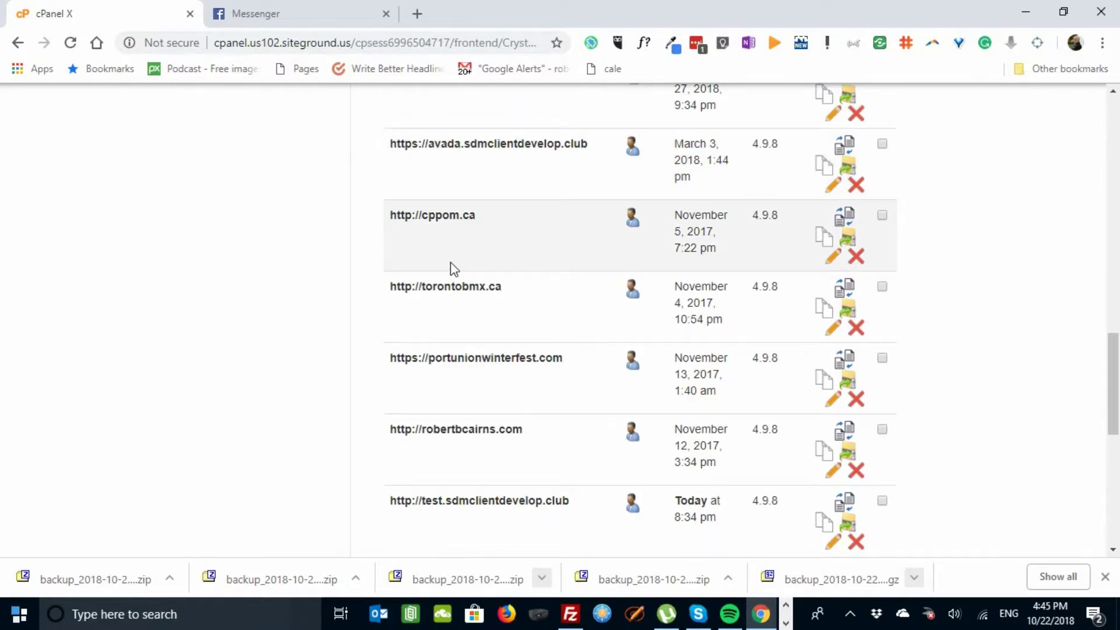
scroll(450, 267, up, 5)
scroll(451, 268, down, 7)
scroll(454, 269, down, 3)
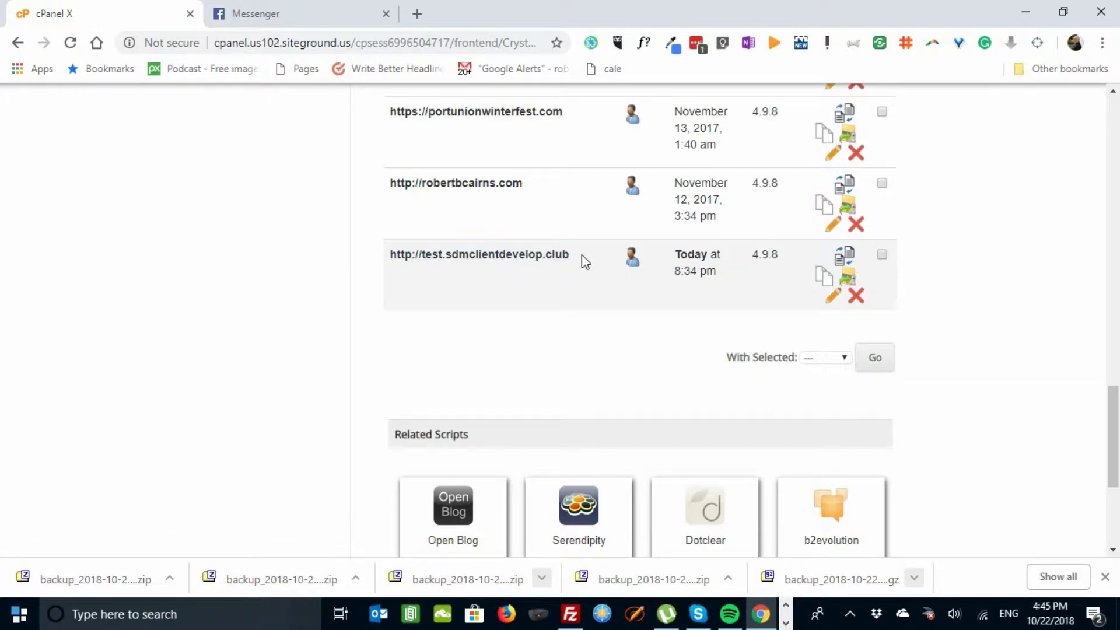
drag(581, 254, 393, 274)
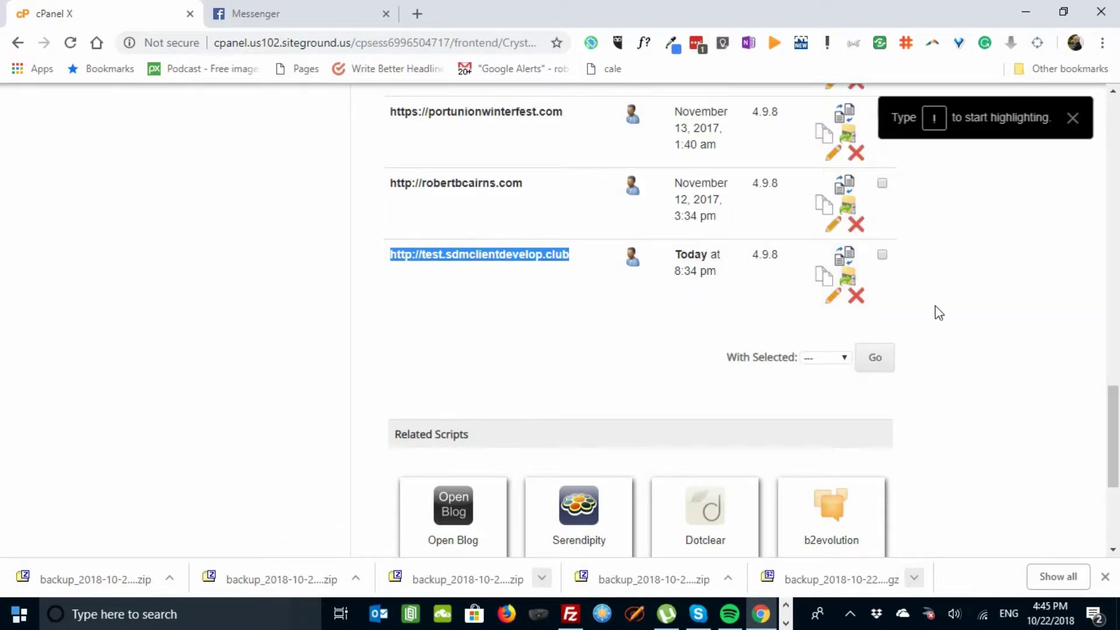
Remove the test.sdmclientdevelop.club installation with its files and database, then return to the overview.
click(1071, 120)
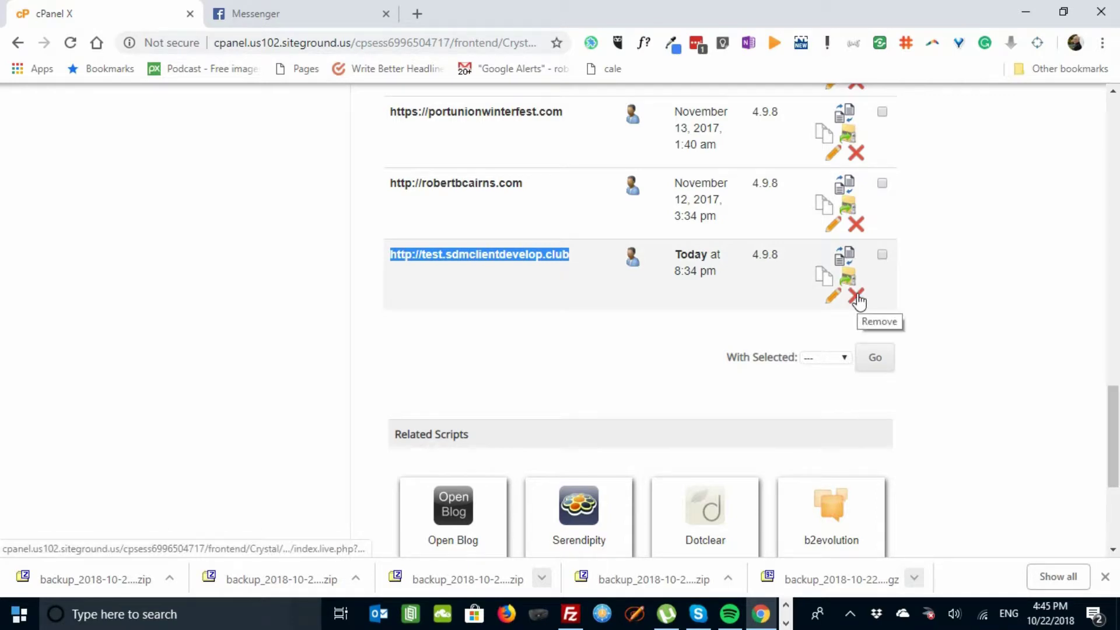
click(856, 298)
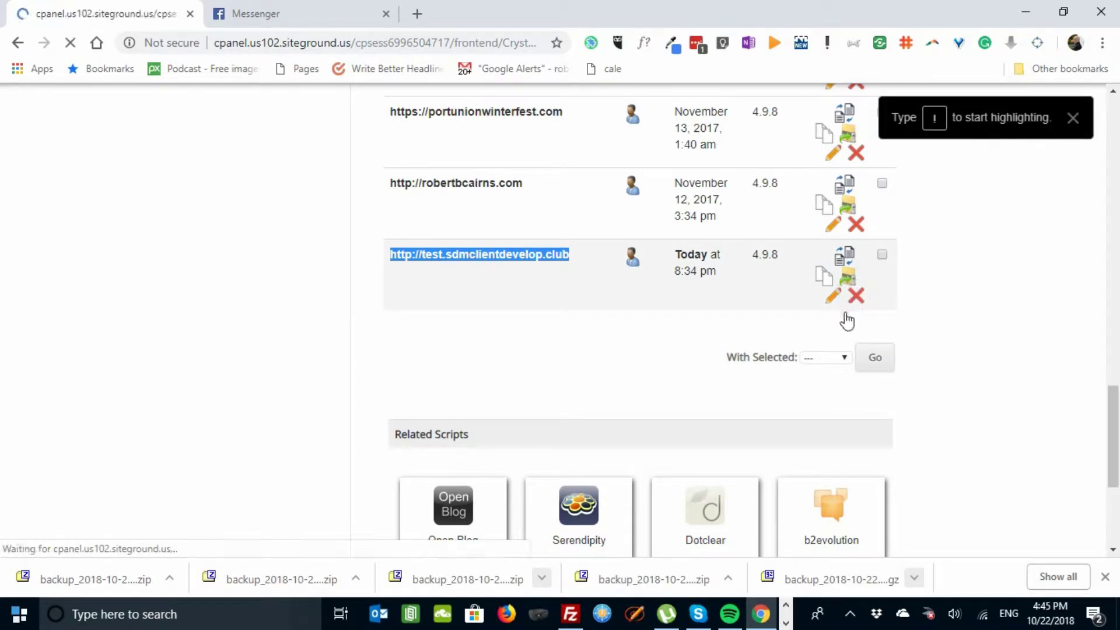
scroll(755, 338, down, 12)
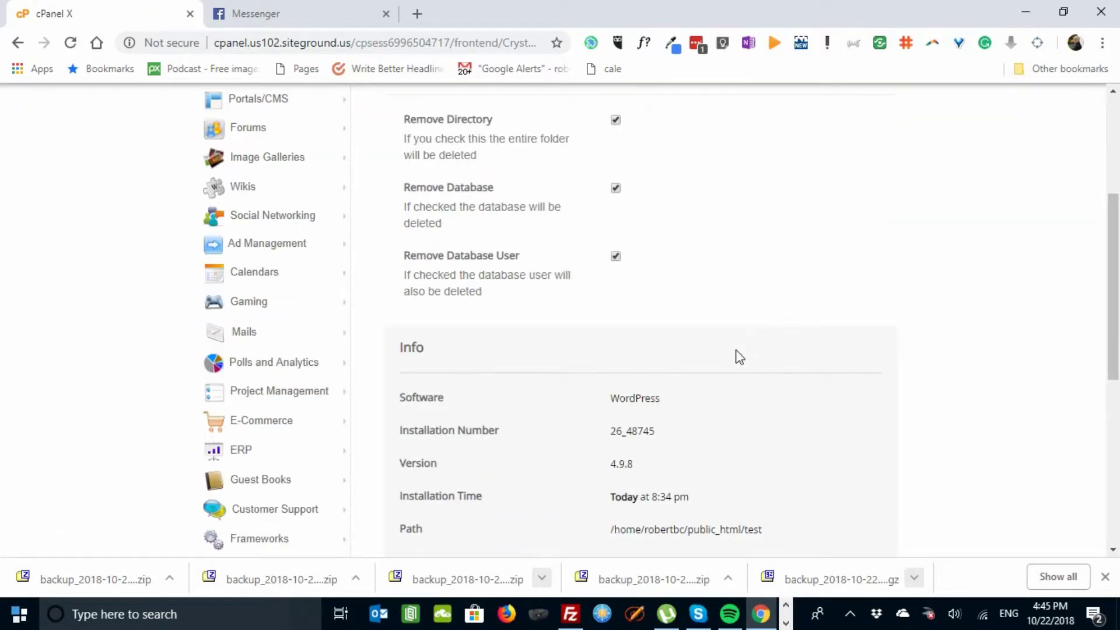
scroll(734, 352, up, 1)
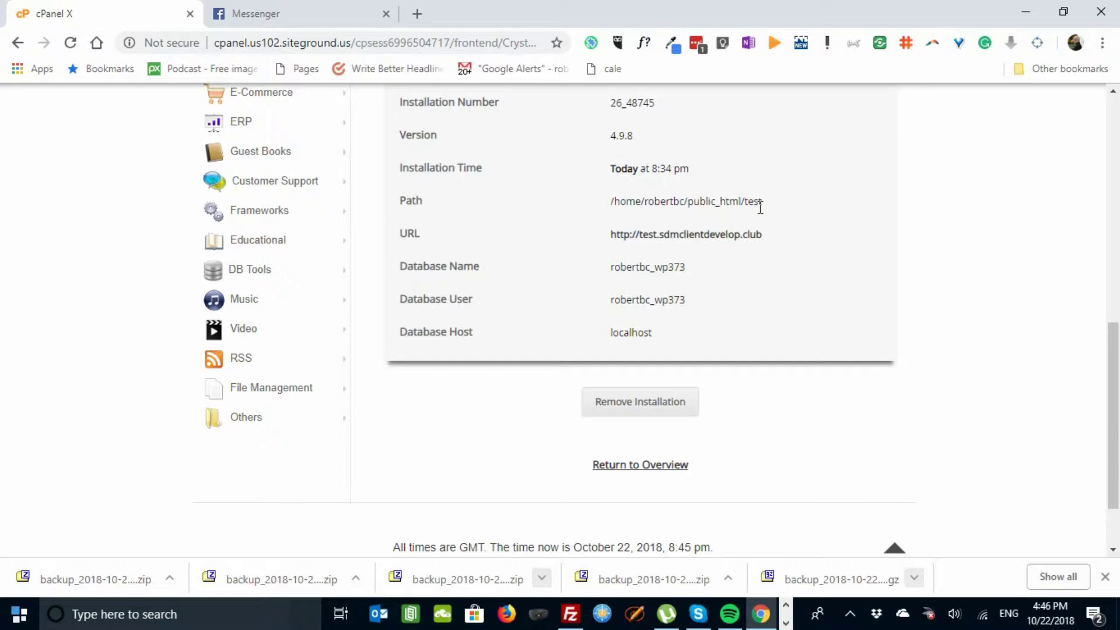
click(637, 409)
click(637, 153)
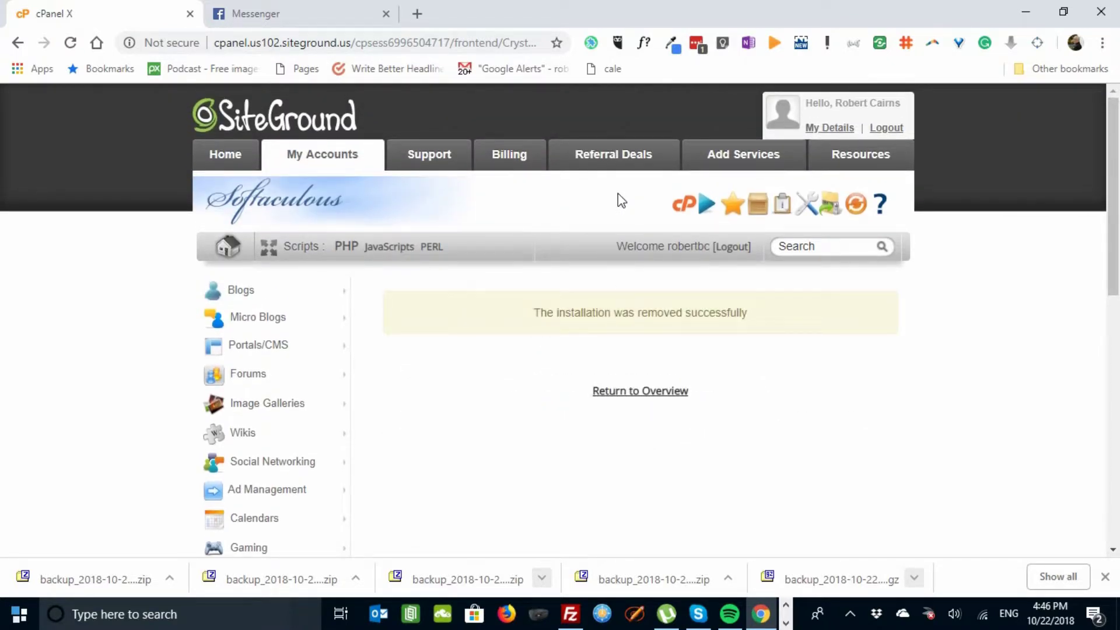
click(663, 393)
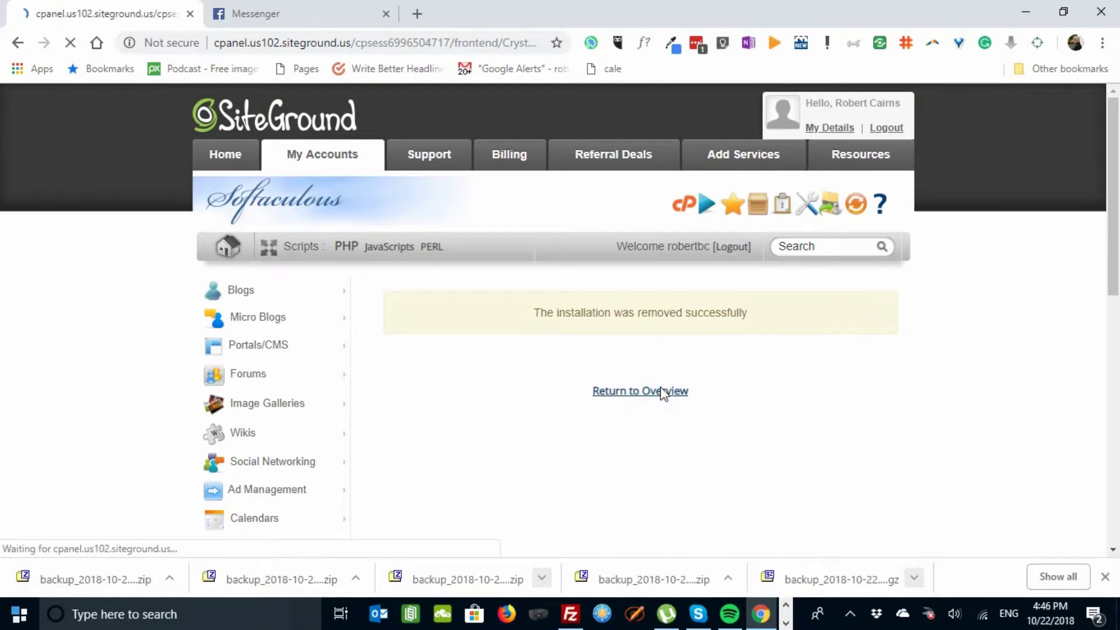
scroll(612, 356, down, 7)
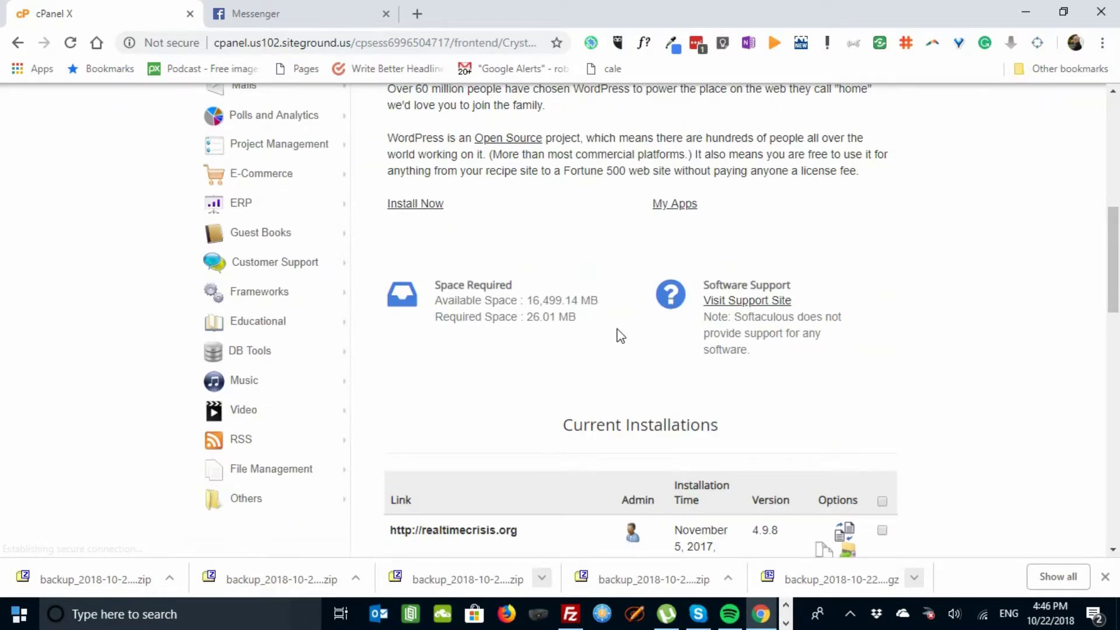
click(430, 204)
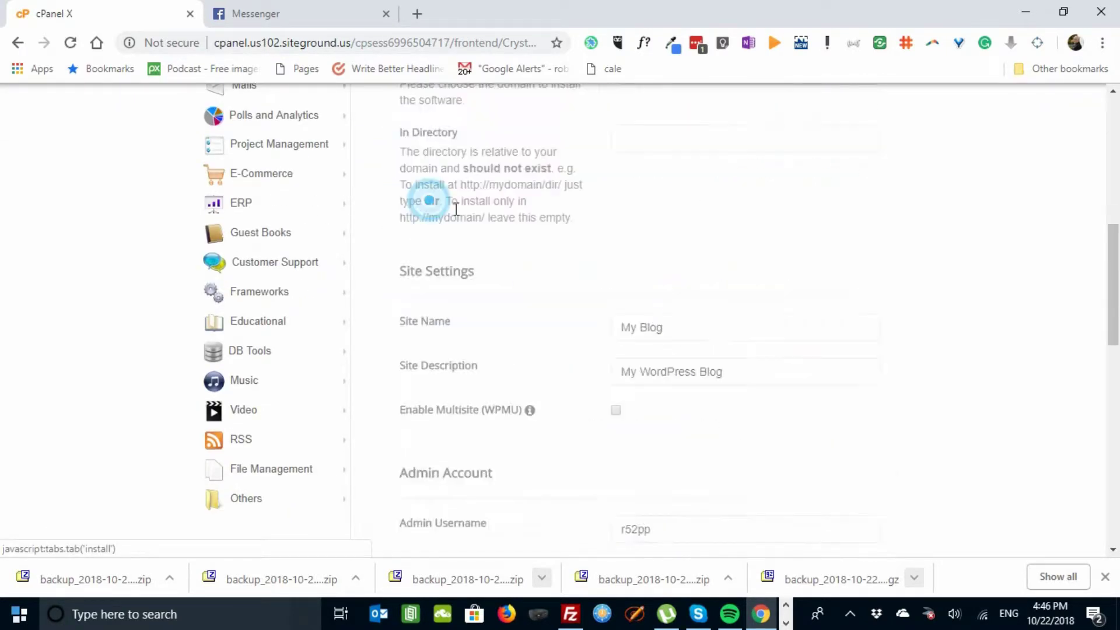
scroll(614, 295, up, 5)
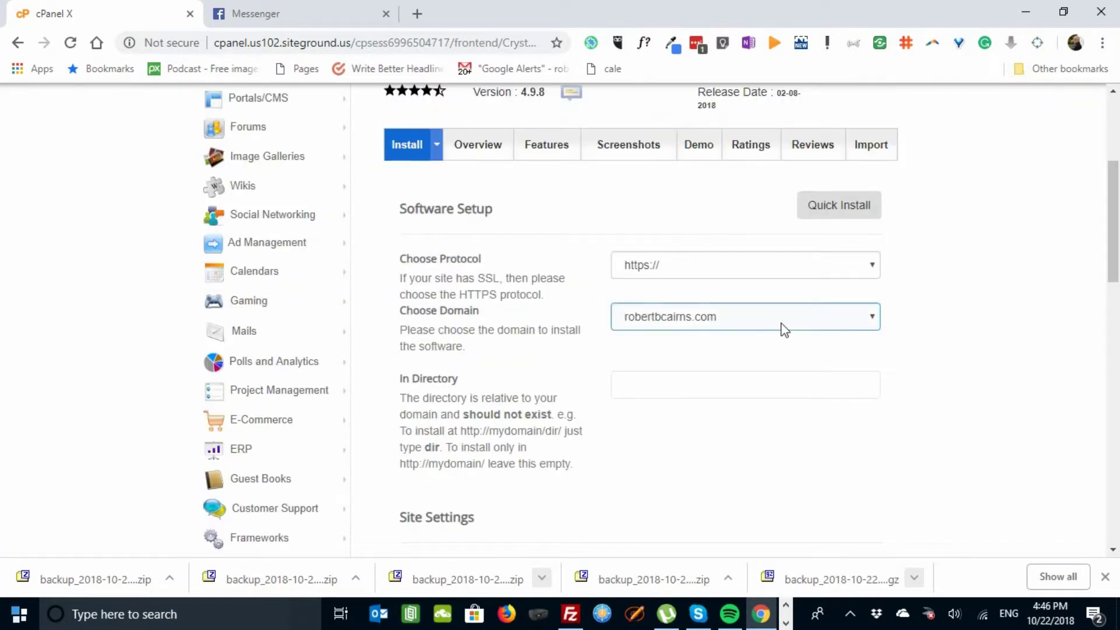
click(732, 274)
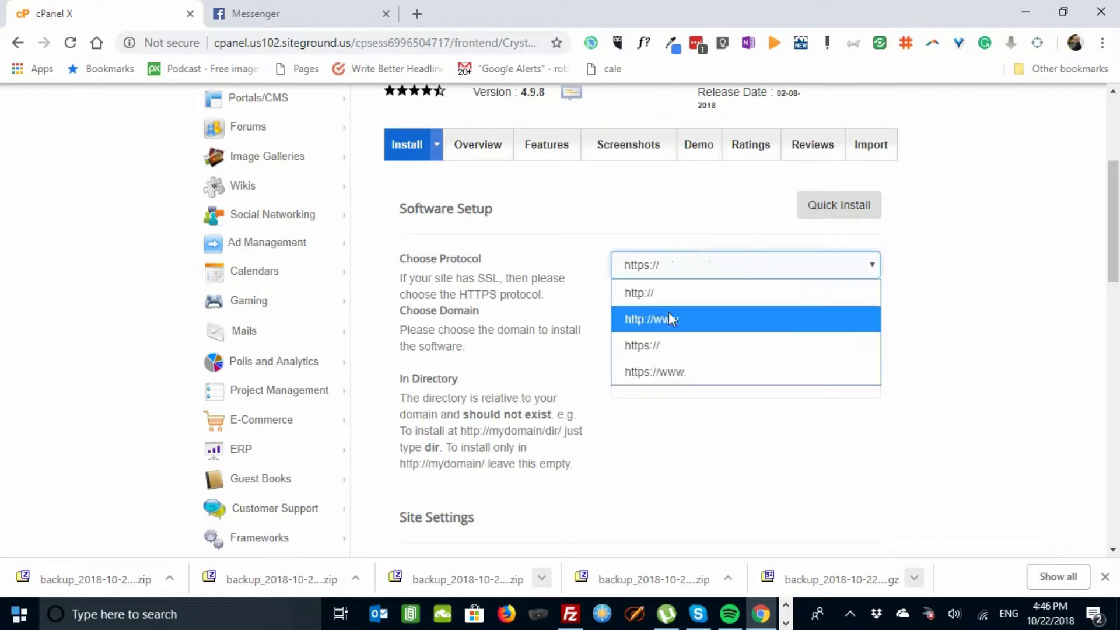
click(694, 301)
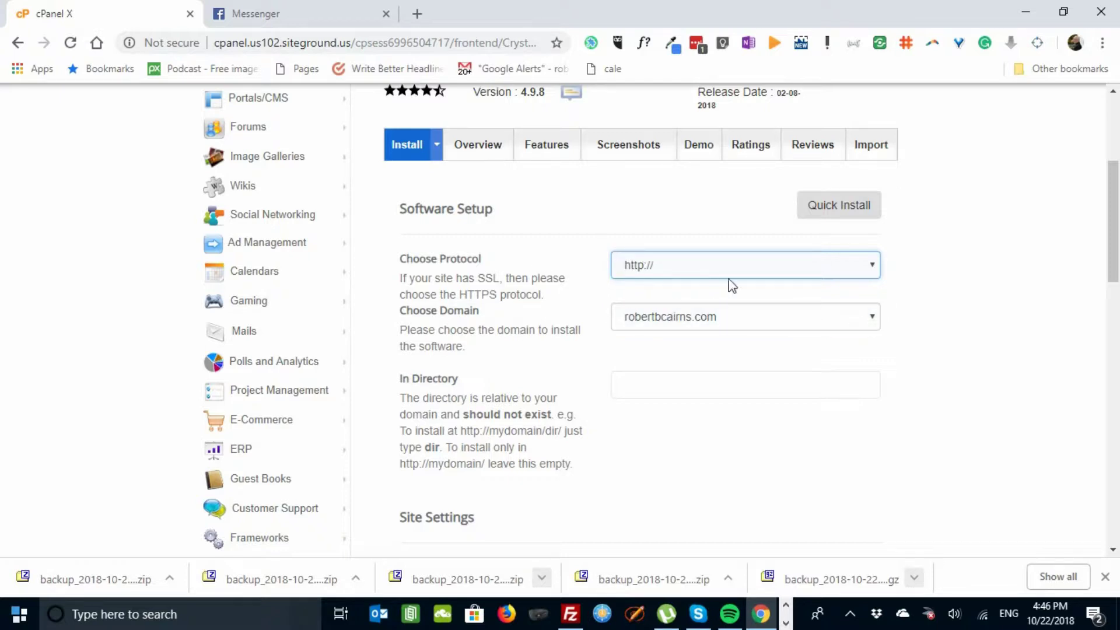
Choose test.sdmclientdevelop.club as the install domain.
click(707, 317)
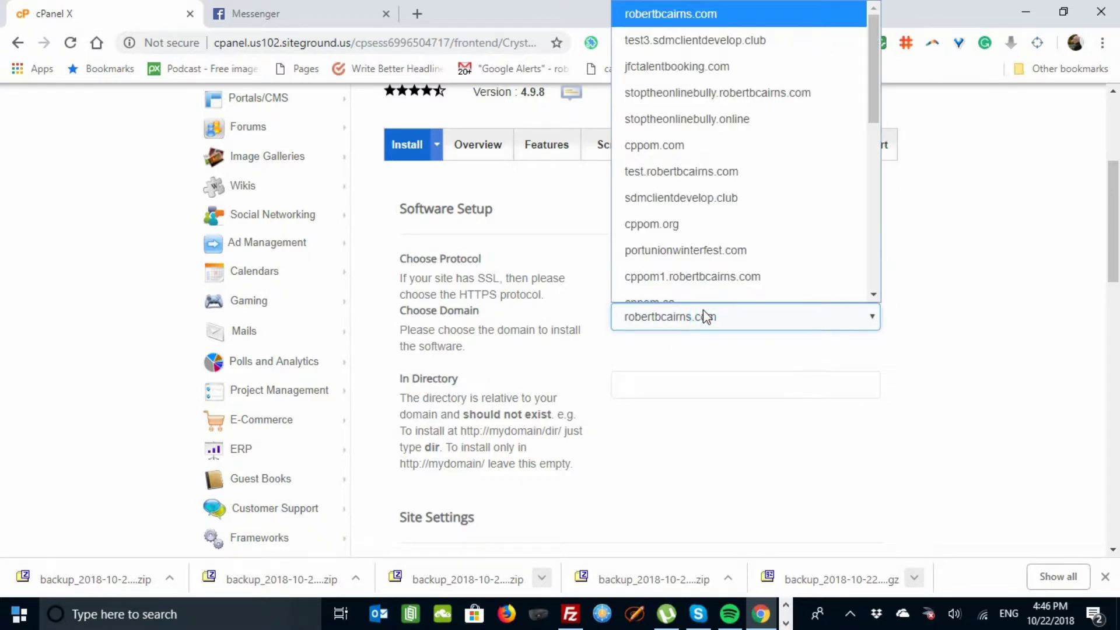
scroll(702, 234, down, 1)
scroll(711, 192, down, 5)
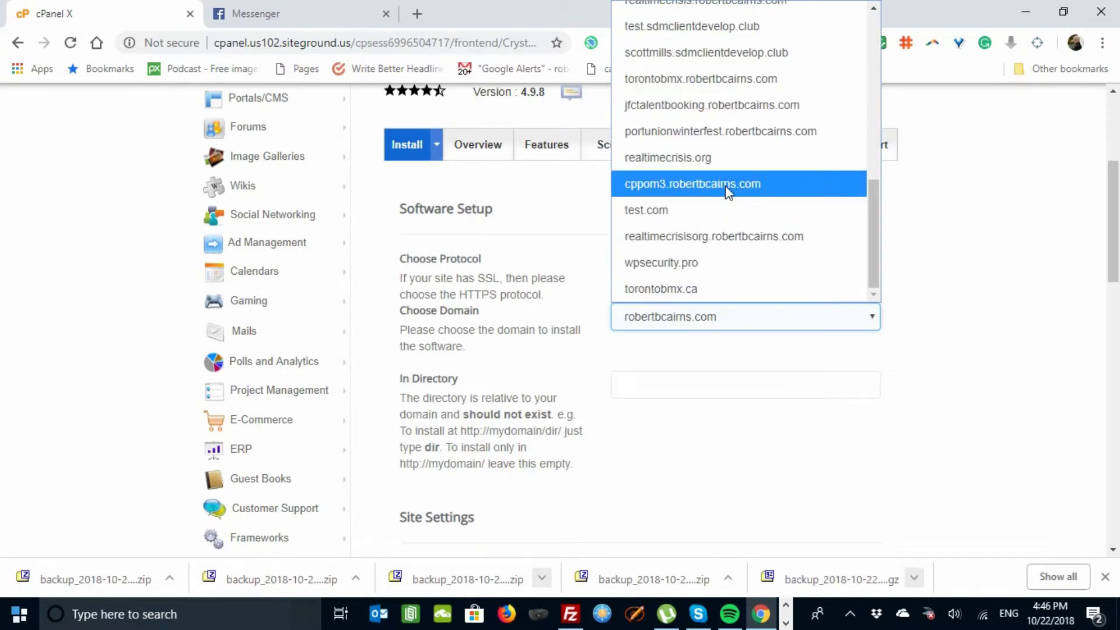
scroll(725, 185, up, 3)
click(735, 193)
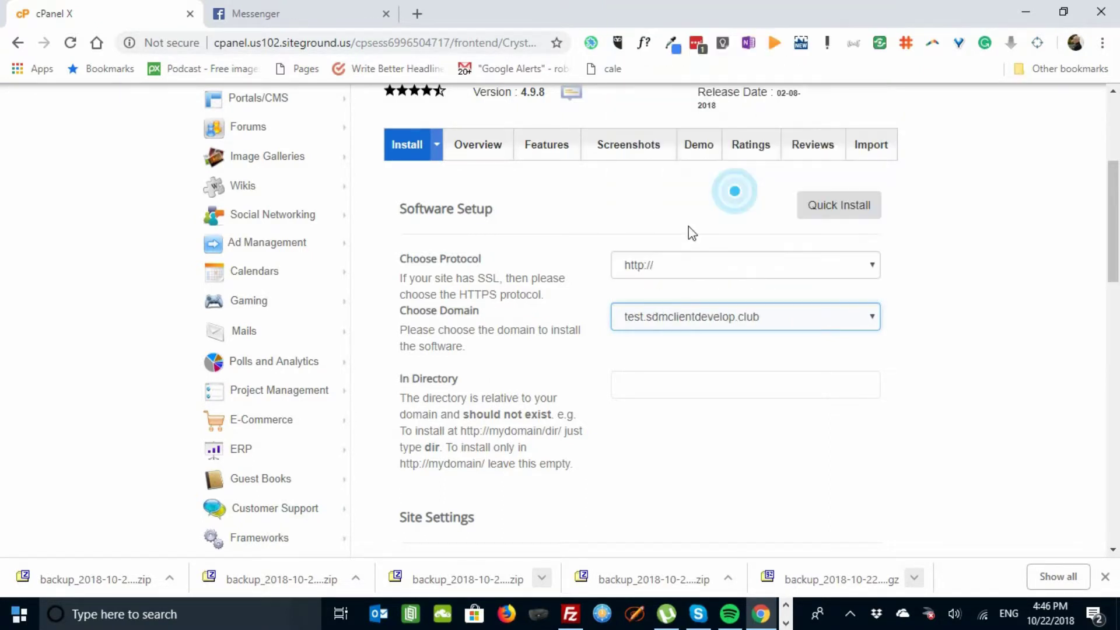
scroll(375, 402, down, 3)
scroll(408, 350, down, 1)
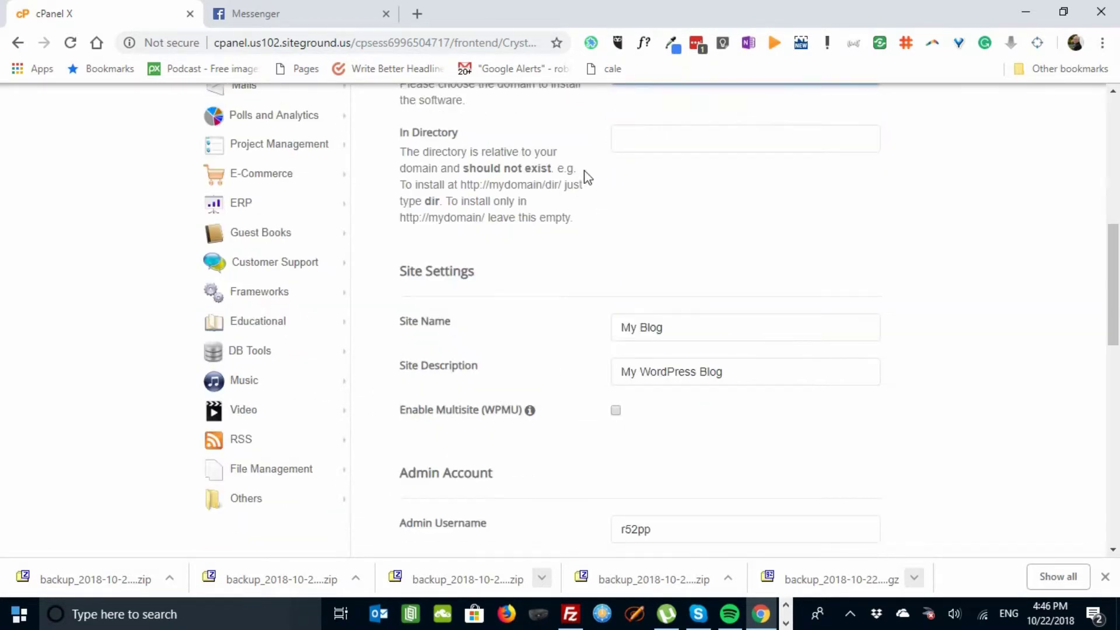
Leave In Directory empty and keep the default Site Name and Site Description.
click(615, 149)
click(642, 161)
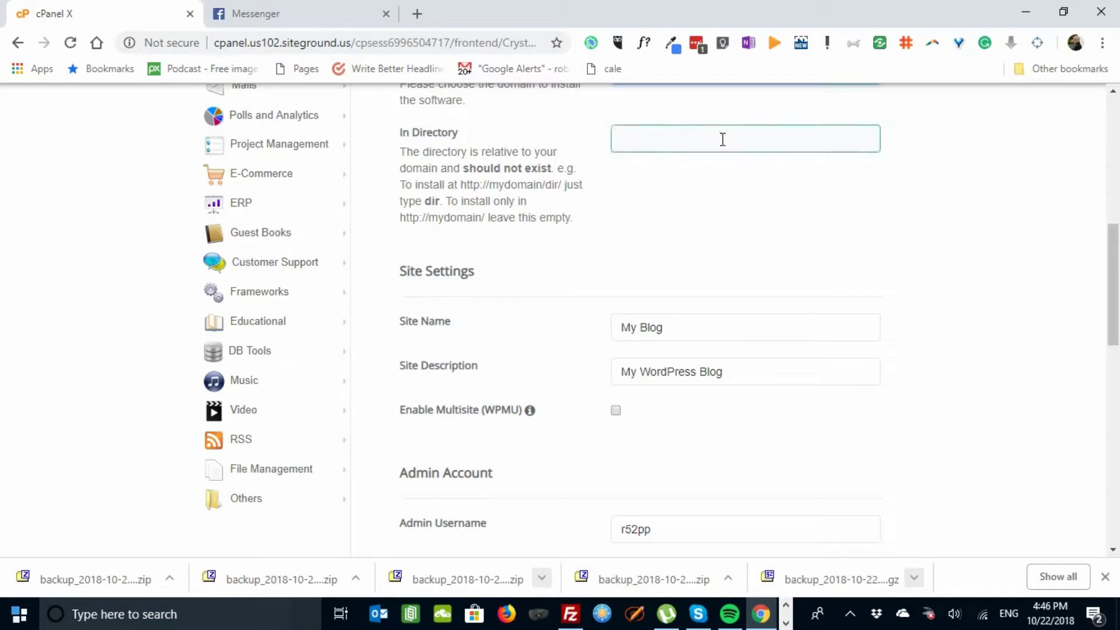
click(704, 330)
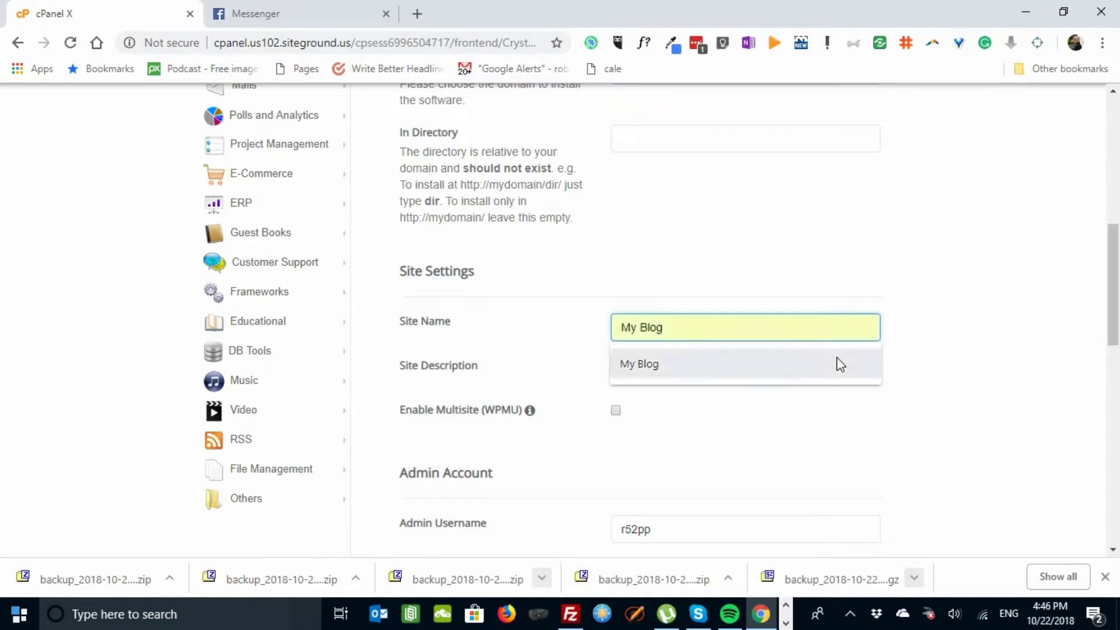
click(904, 243)
click(760, 369)
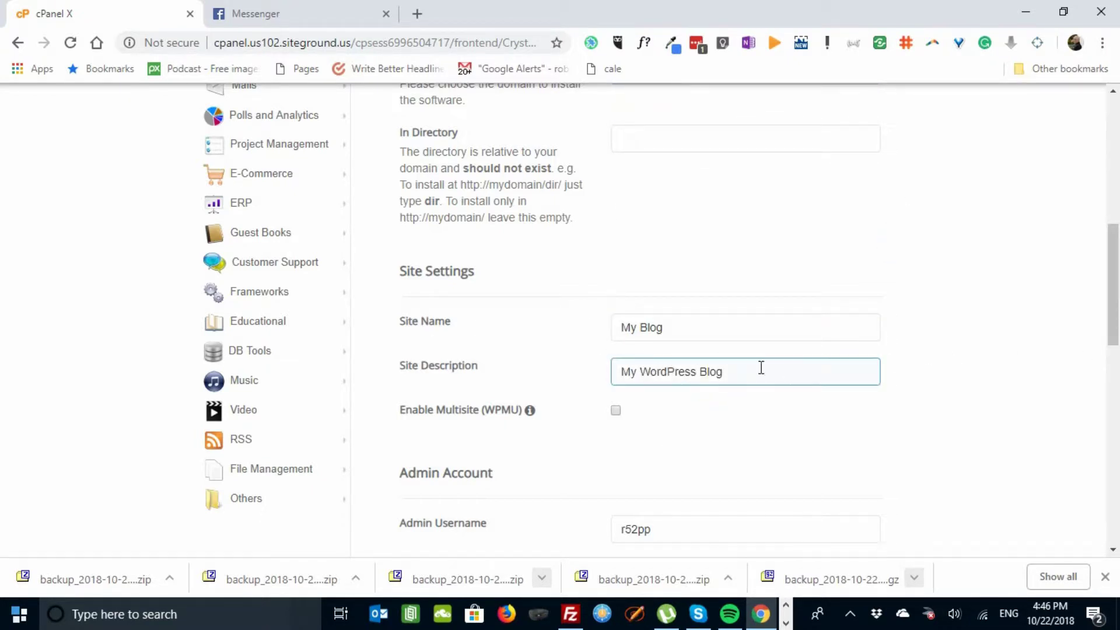
scroll(752, 361, down, 3)
Replace the default admin username with the suggested autofill username.
click(715, 359)
double_click(697, 360)
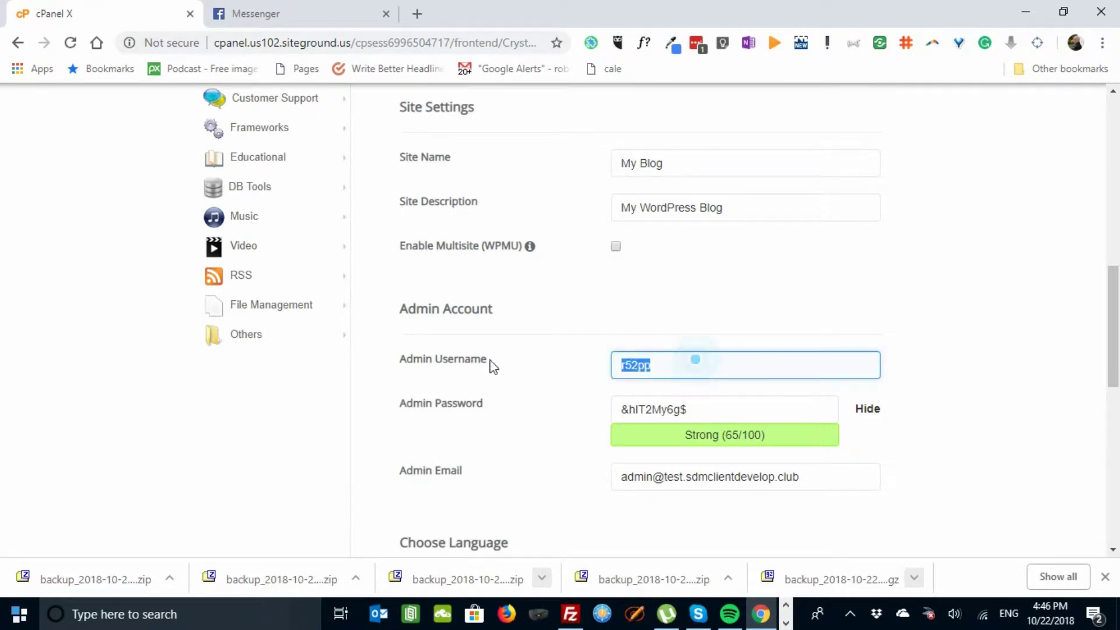
key(BackSpace)
text(Master)
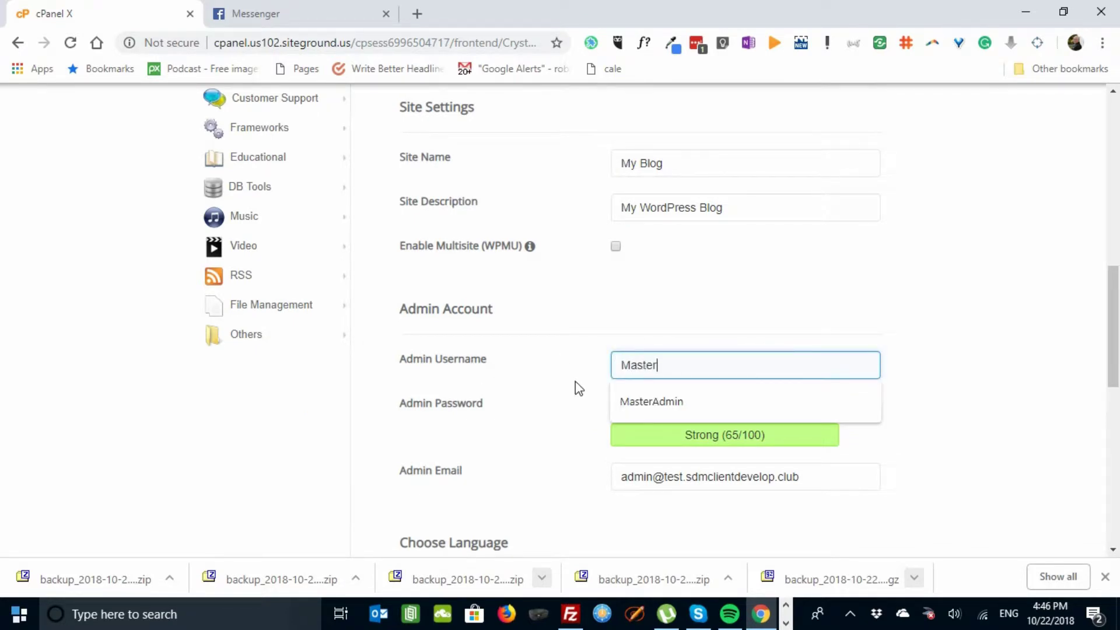
key(Down)
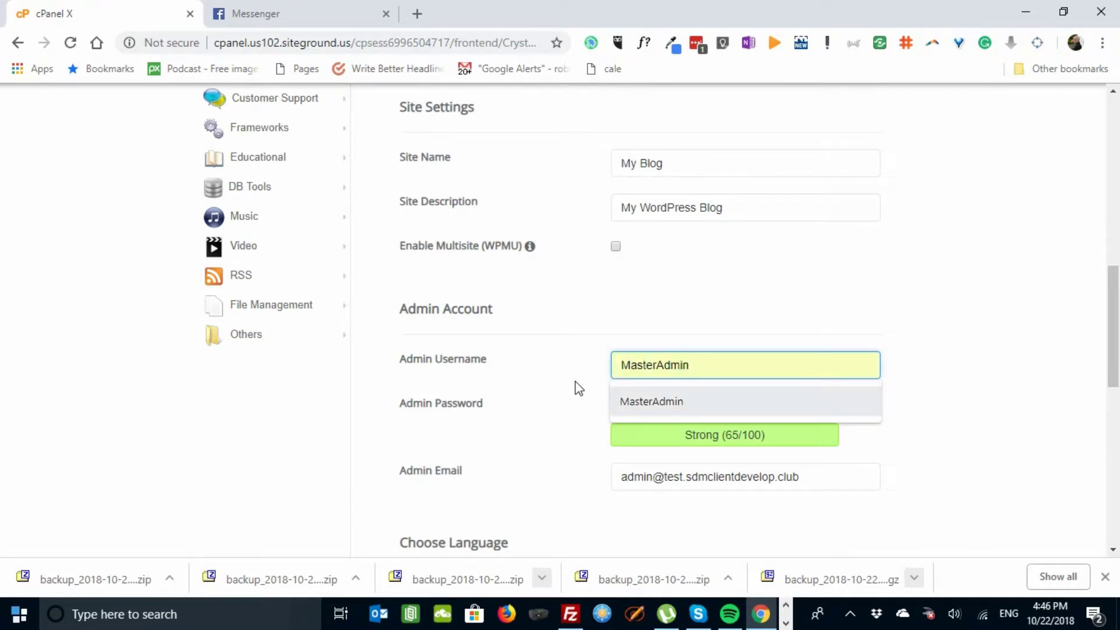
key(Return)
Replace the generated admin password with a strong password and start the WordPress installation.
key(Tab)
key(BackSpace)
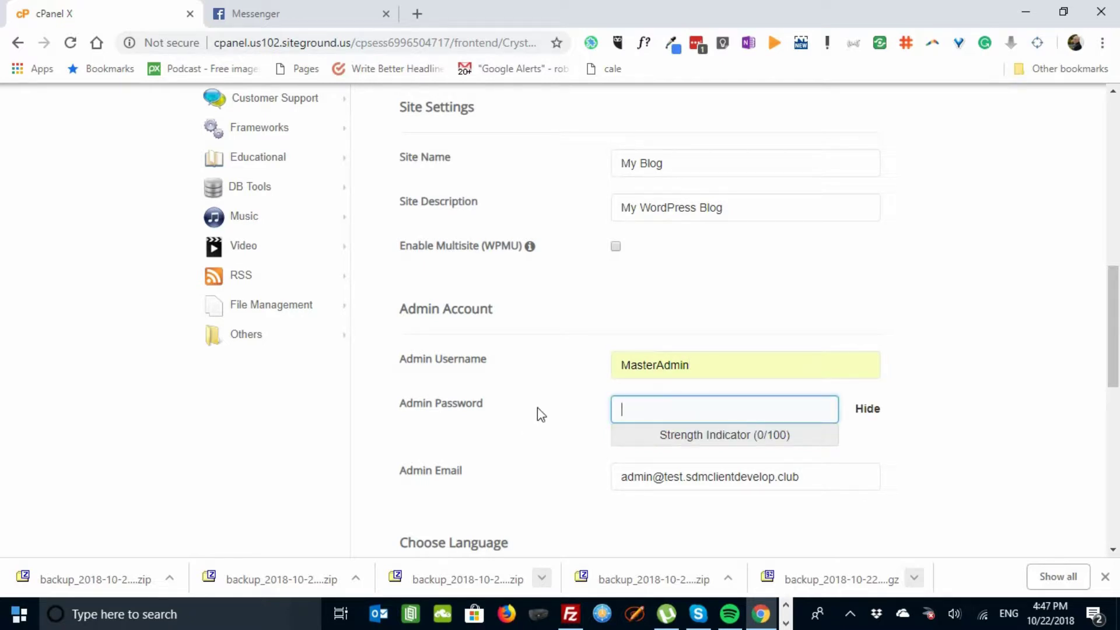
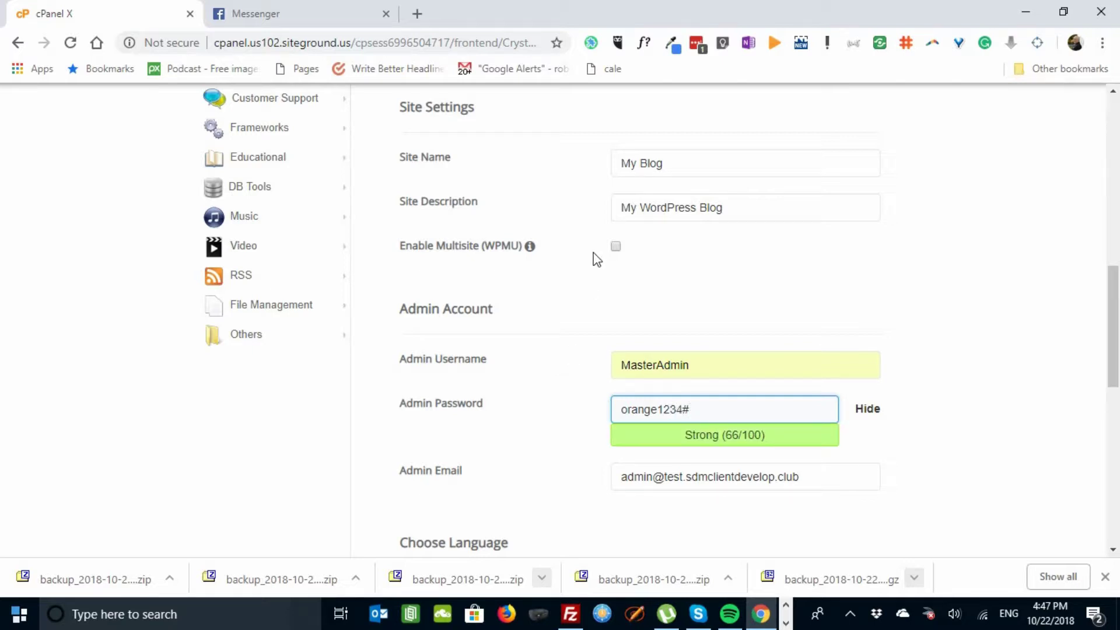
scroll(803, 262, down, 4)
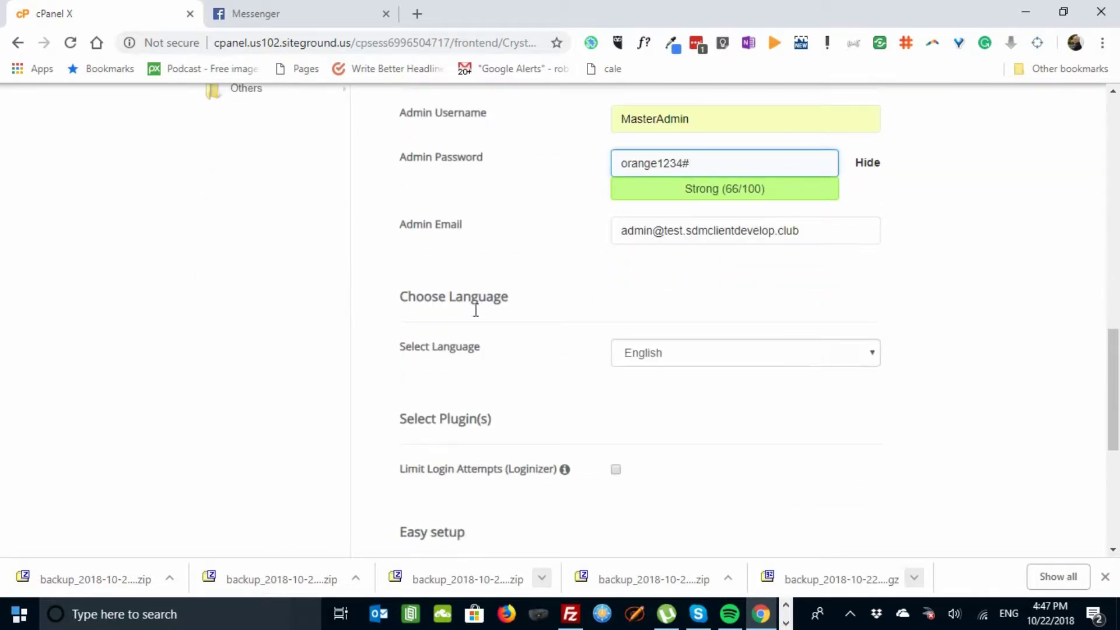
scroll(720, 270, down, 4)
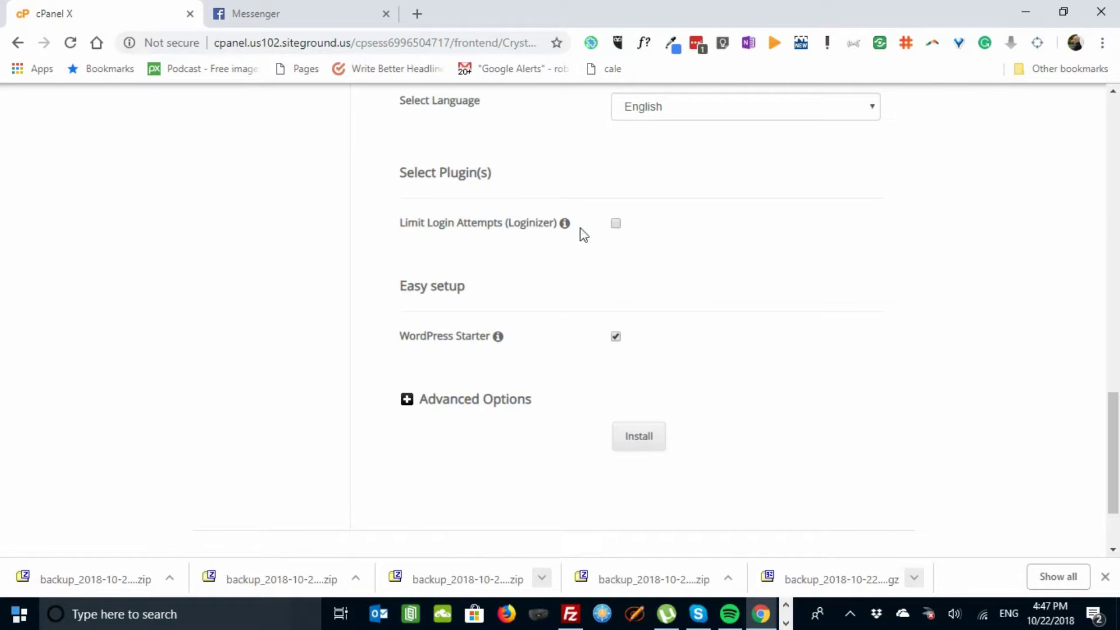
click(645, 442)
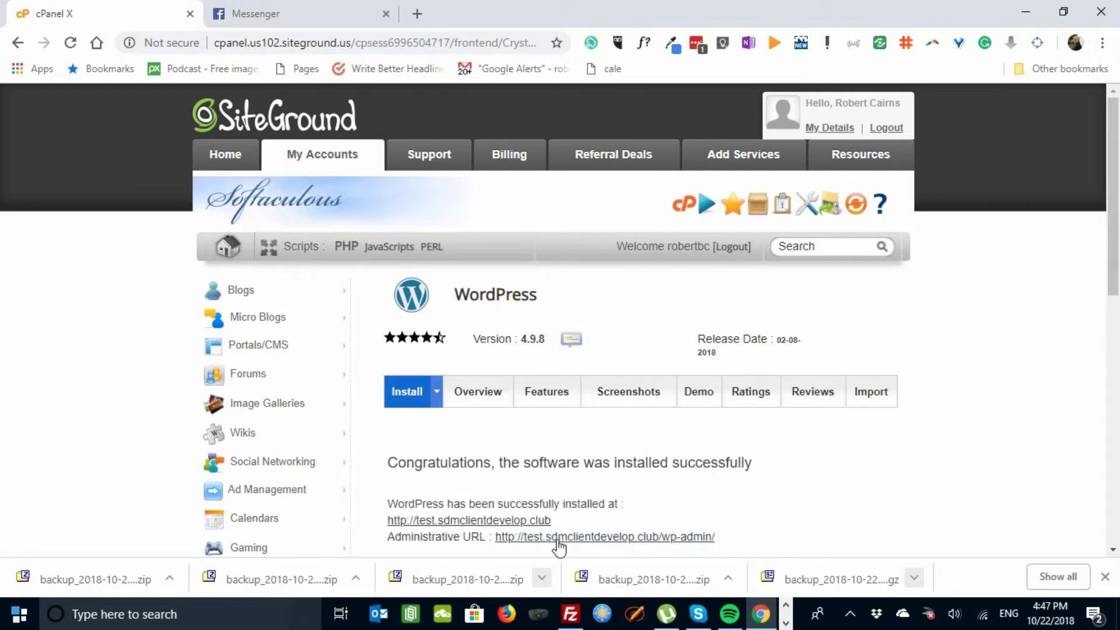
Open the new site's wp-admin and exit the starter setup wizard.
click(620, 537)
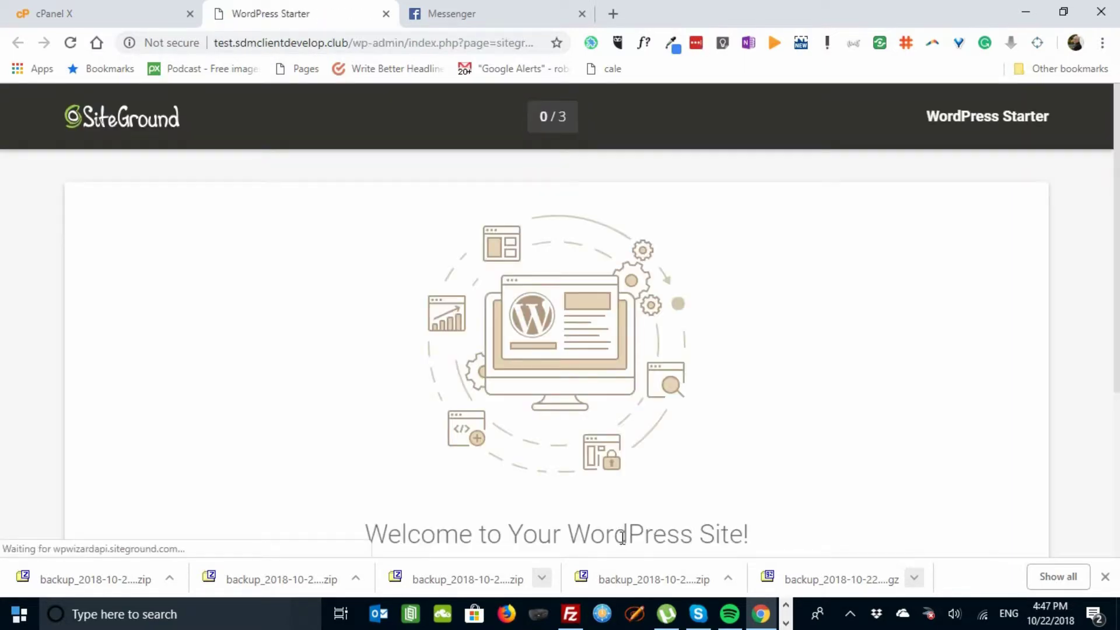
scroll(610, 183, down, 4)
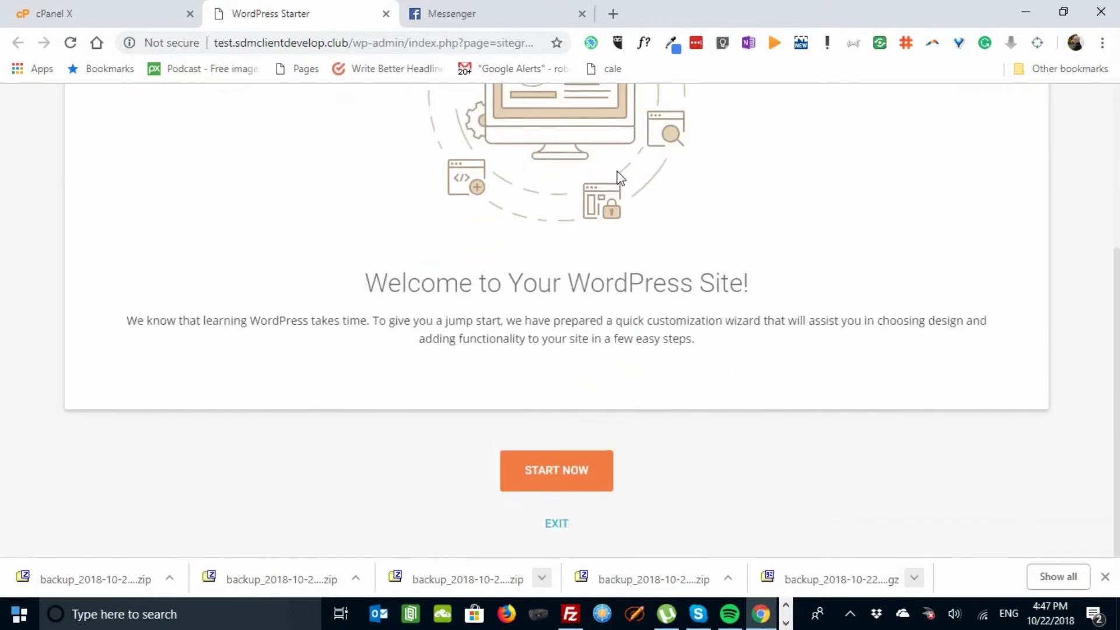
click(562, 527)
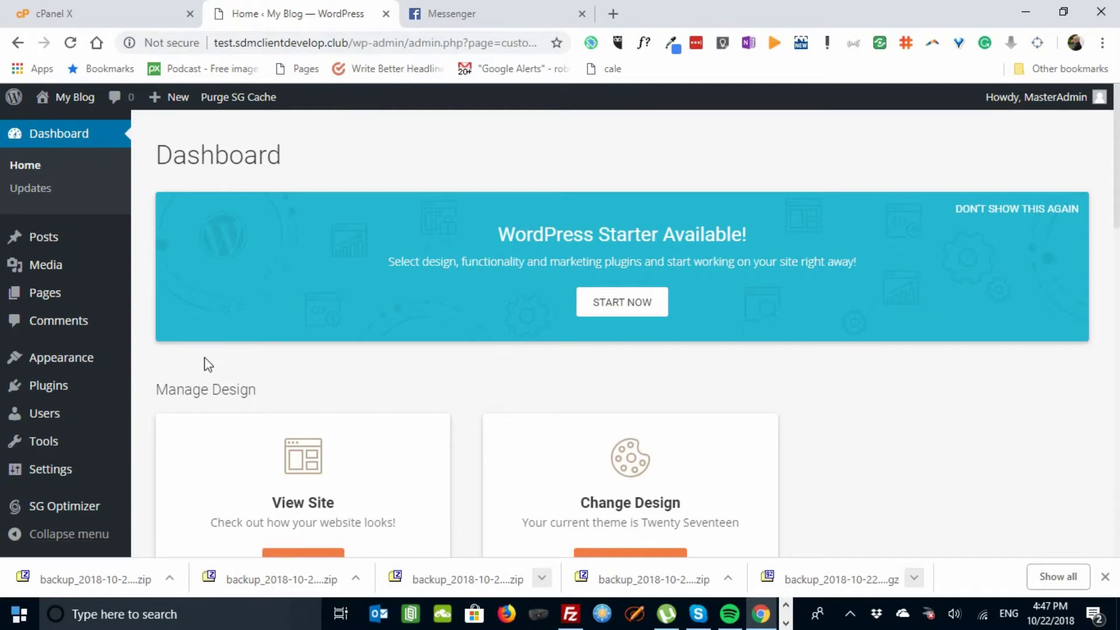
Search Add New plugins for 'updraft plus', then install and activate UpdraftPlus.
mouse_move(67, 392)
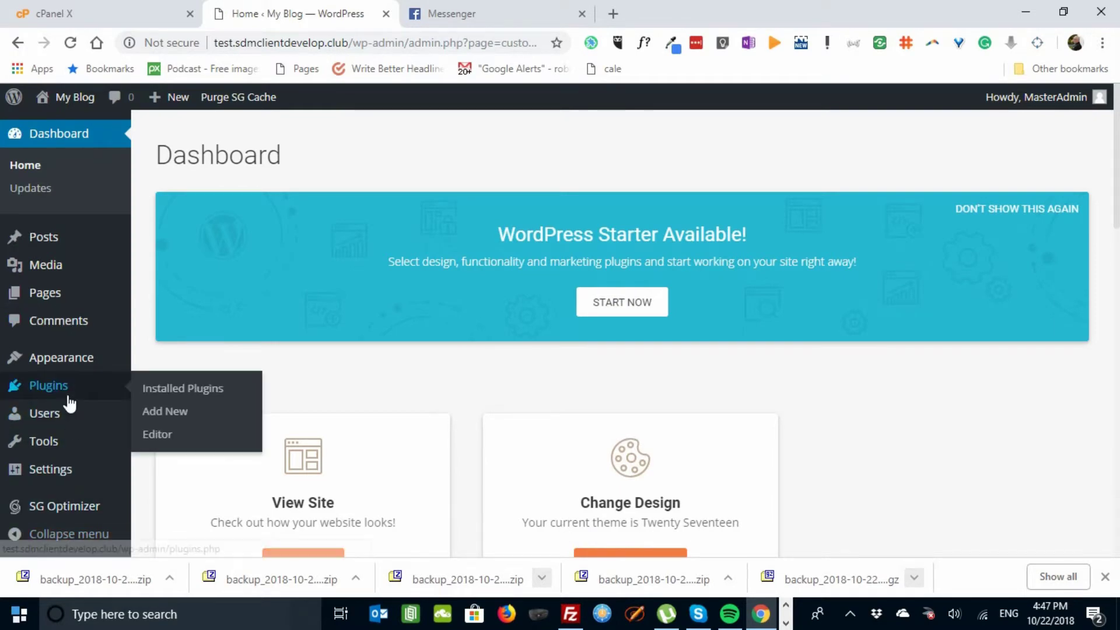
click(178, 416)
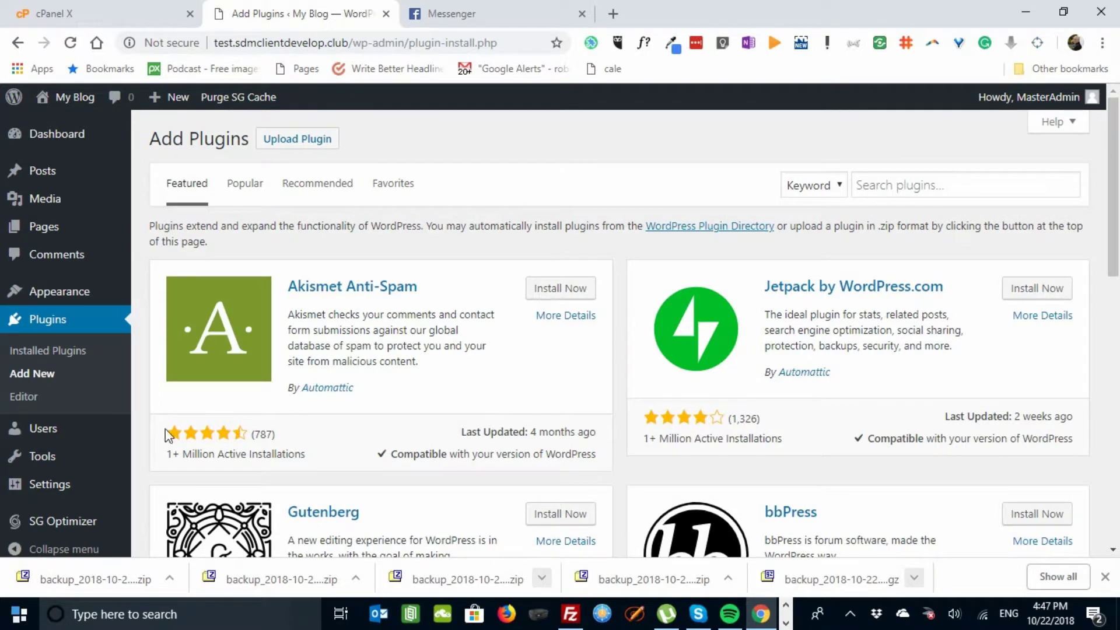
click(983, 187)
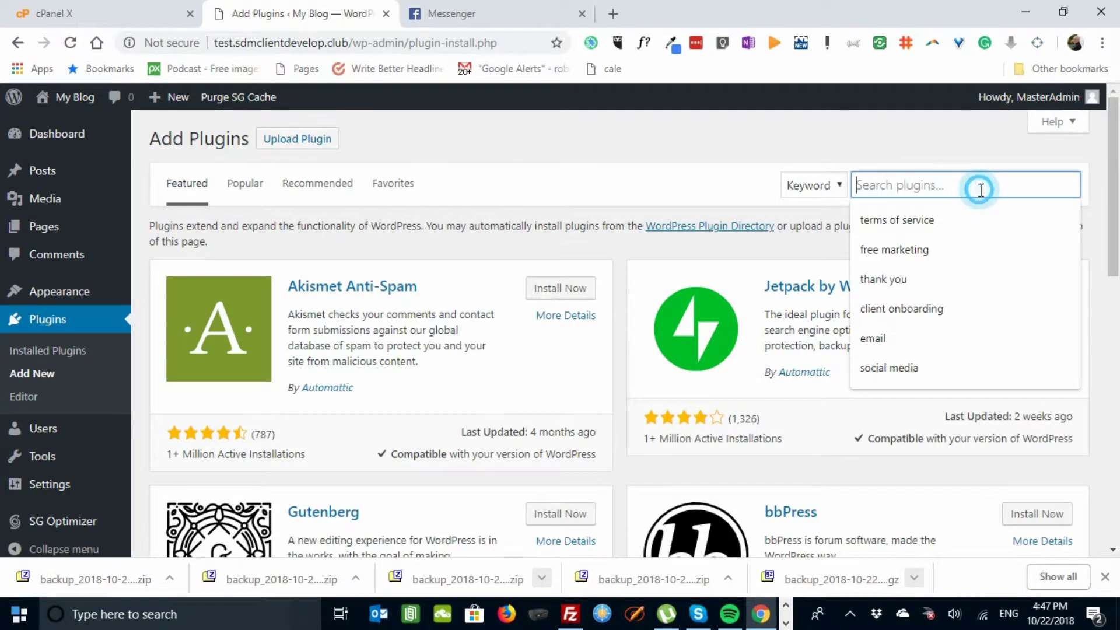
text(up)
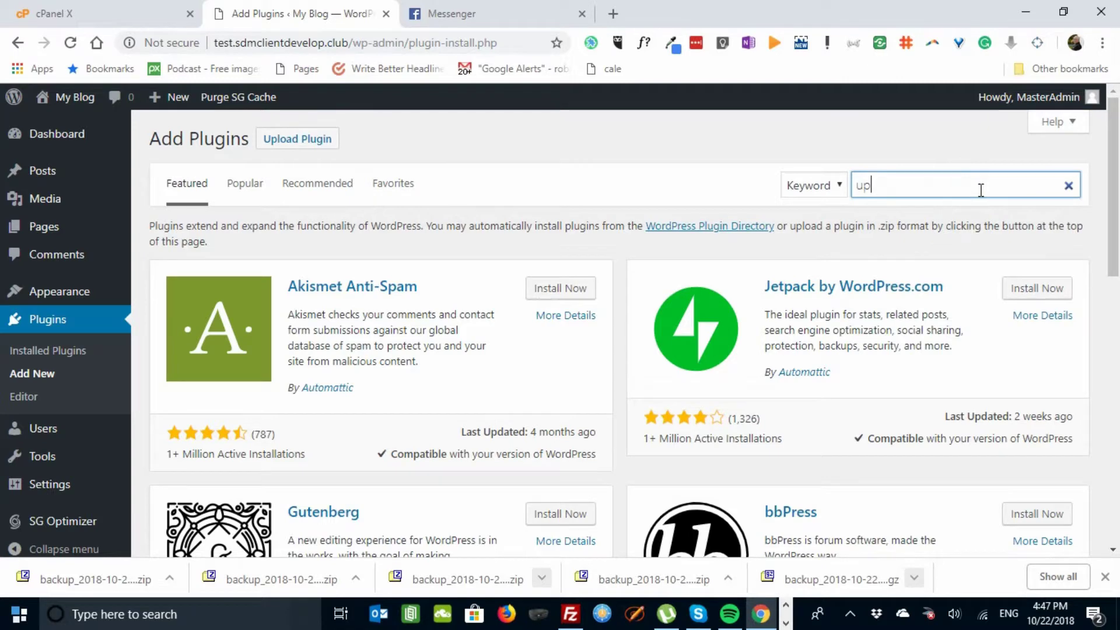
text(draft p)
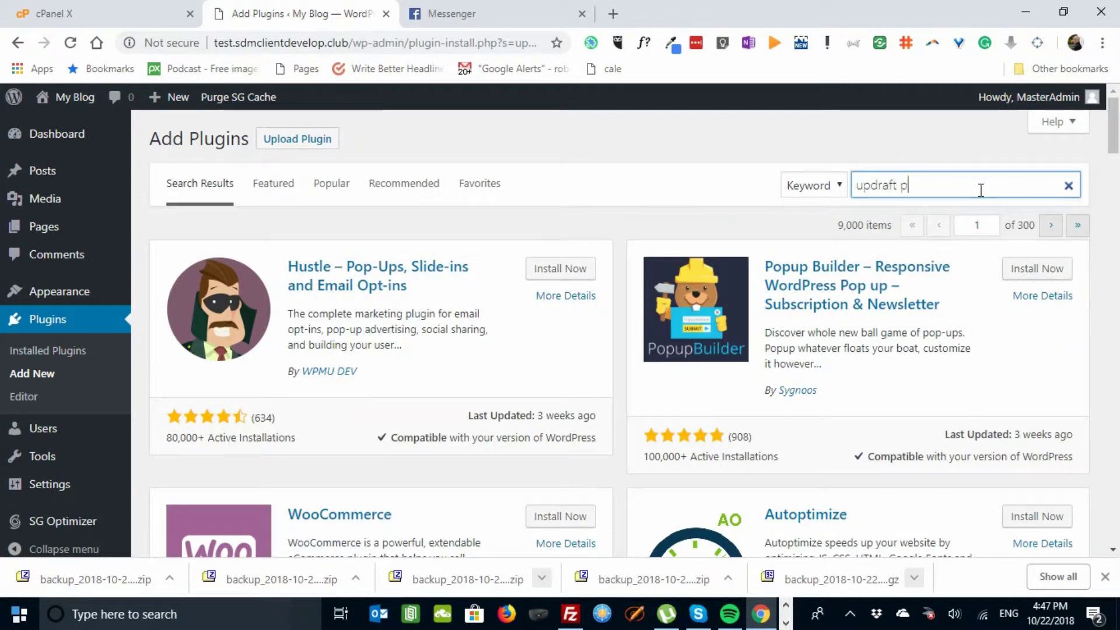
text(lus)
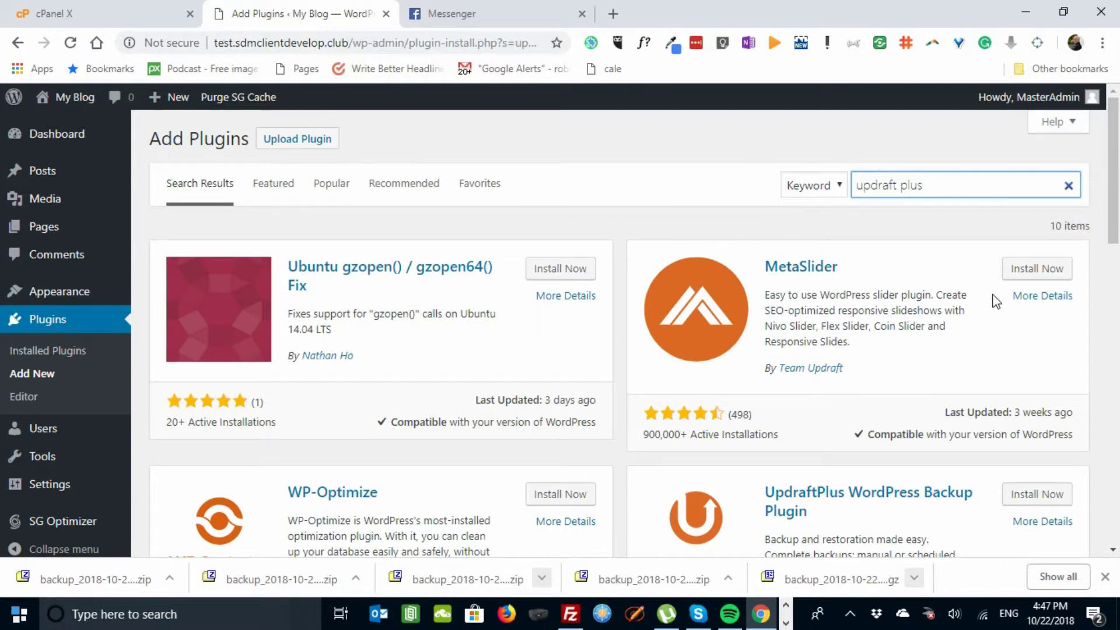
scroll(996, 302, down, 4)
click(1038, 248)
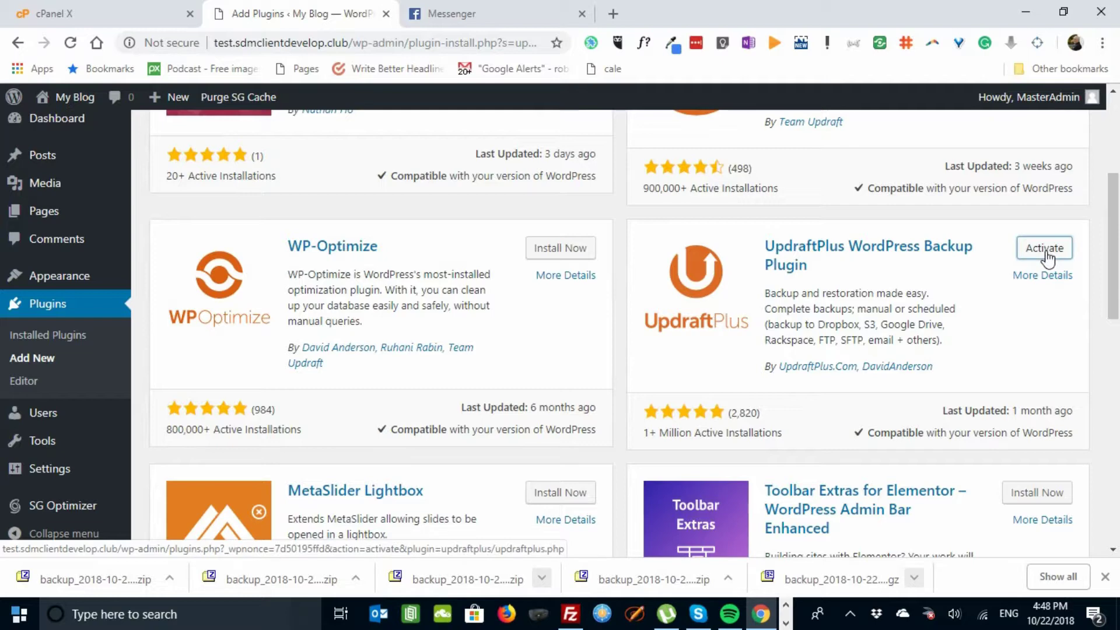
click(1044, 249)
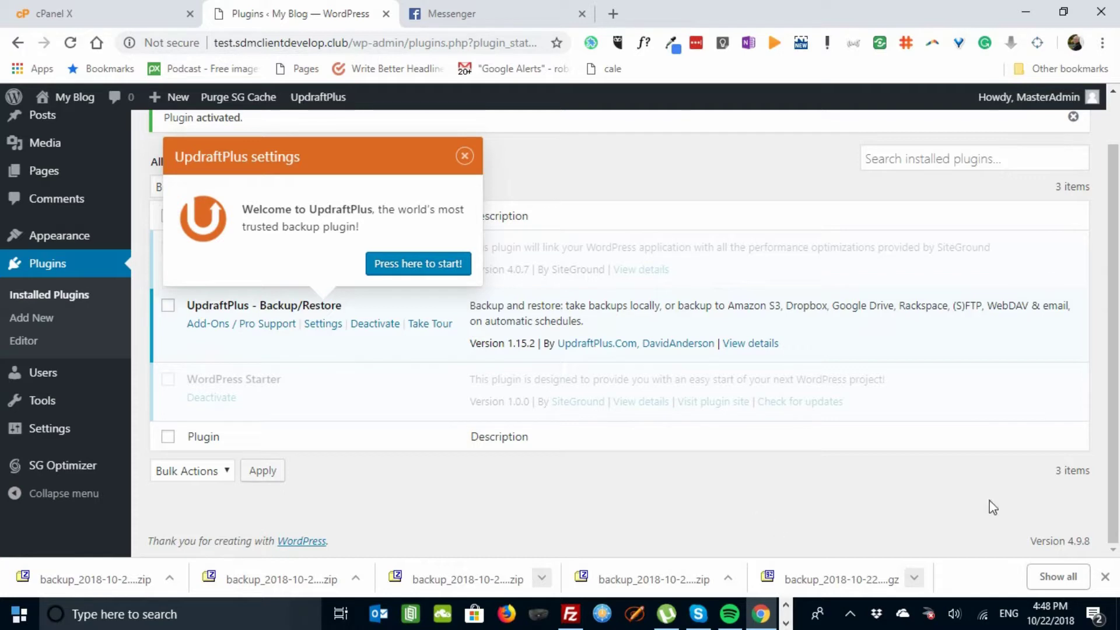
Go to UpdraftPlus Backups, reveal 'Upload backup files', and open its Select Files chooser.
click(464, 155)
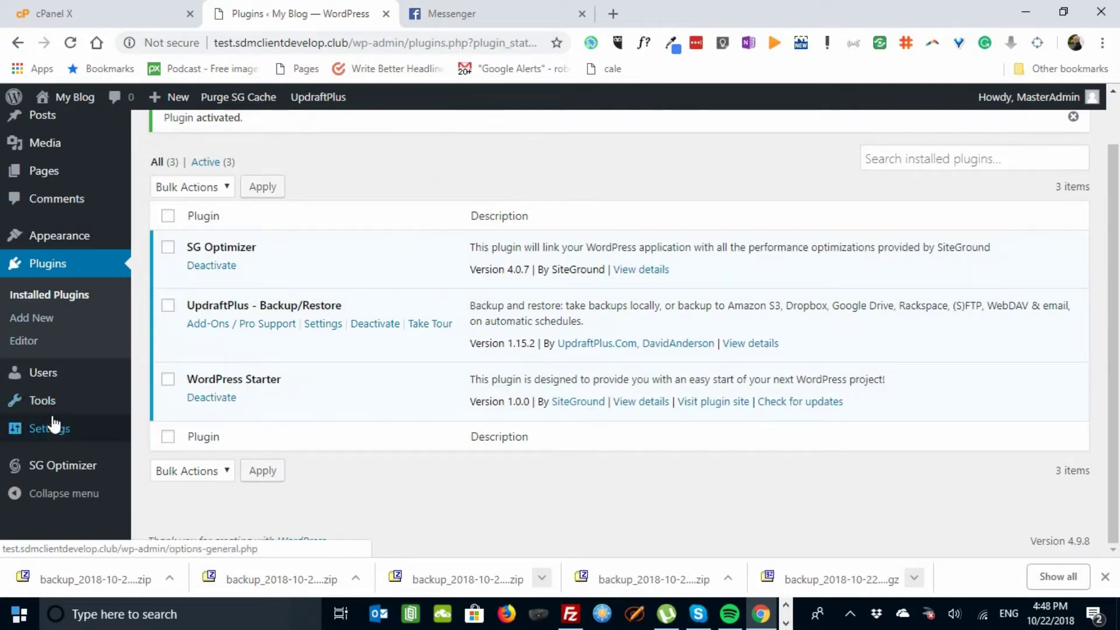
mouse_move(24, 430)
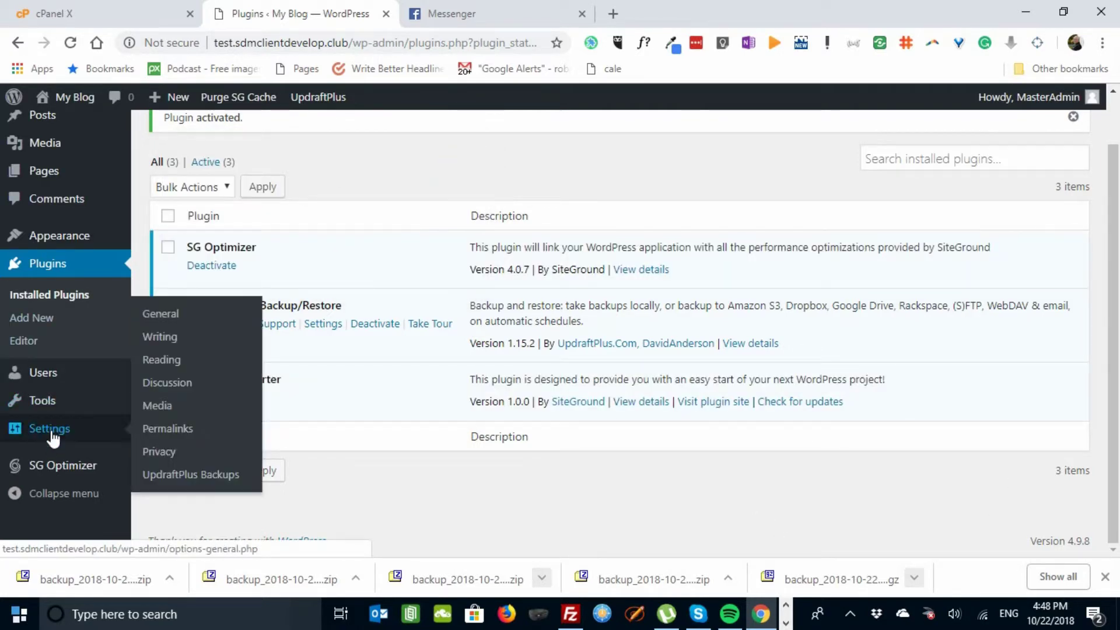
click(181, 474)
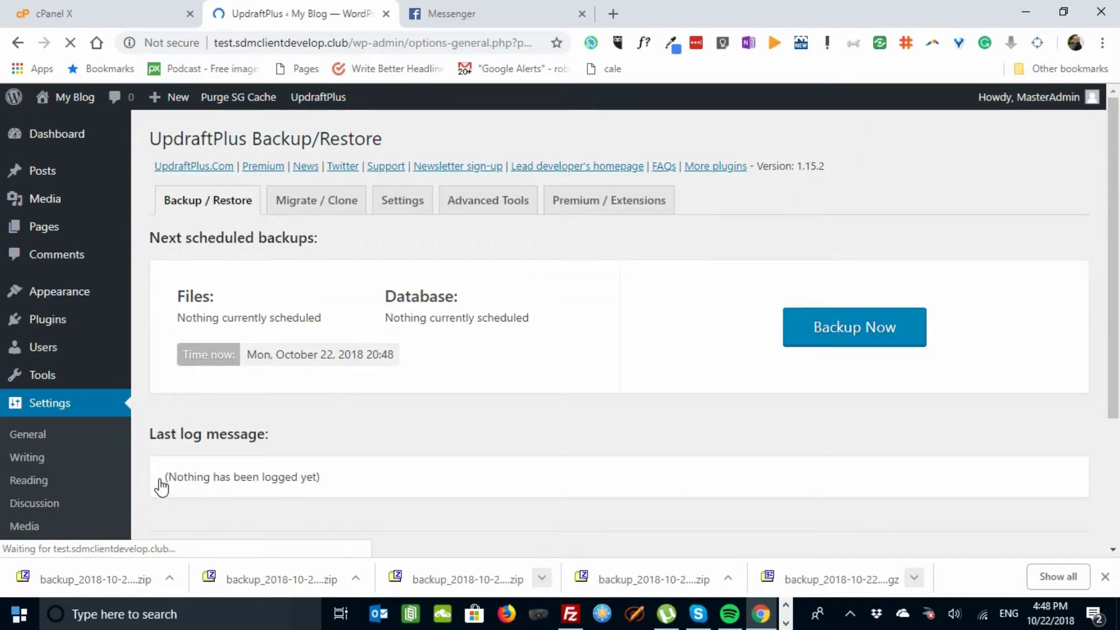
scroll(444, 401, down, 2)
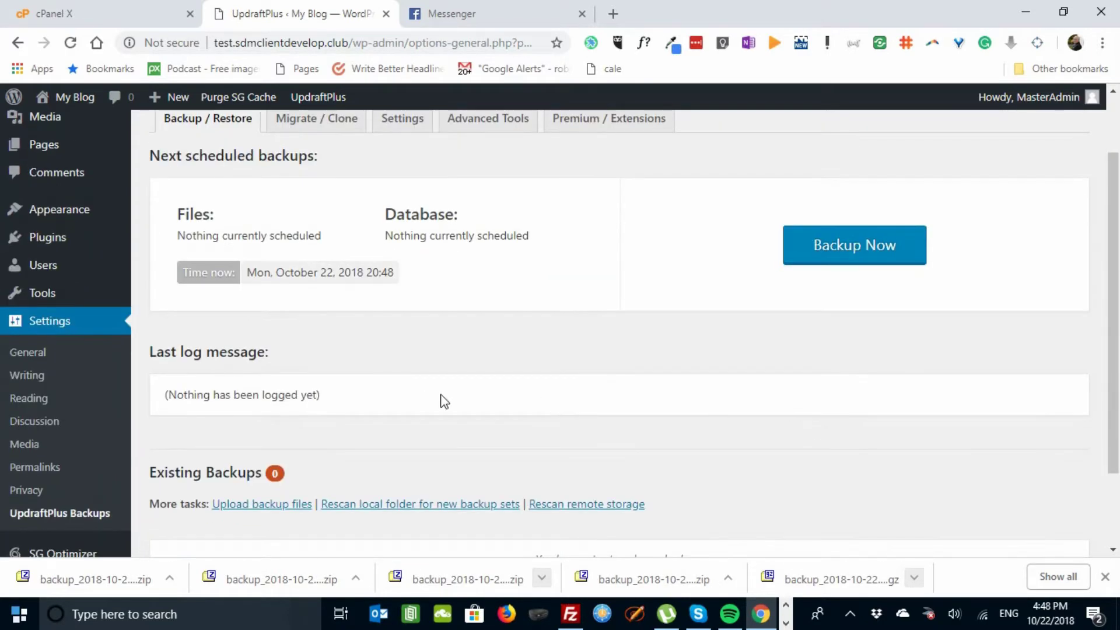
click(278, 512)
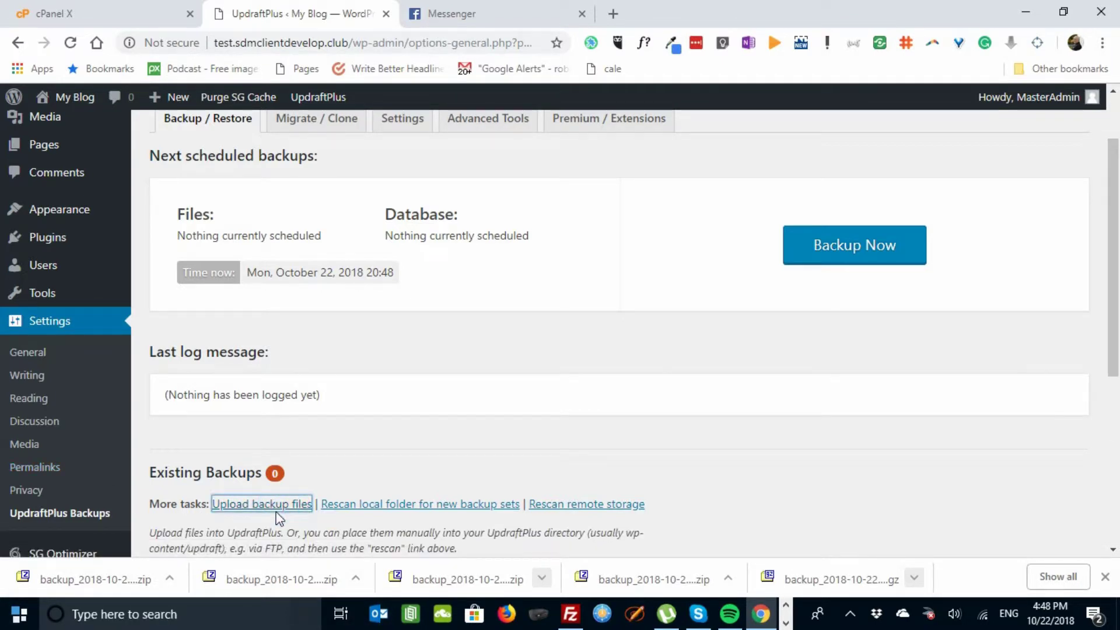
scroll(447, 462, down, 5)
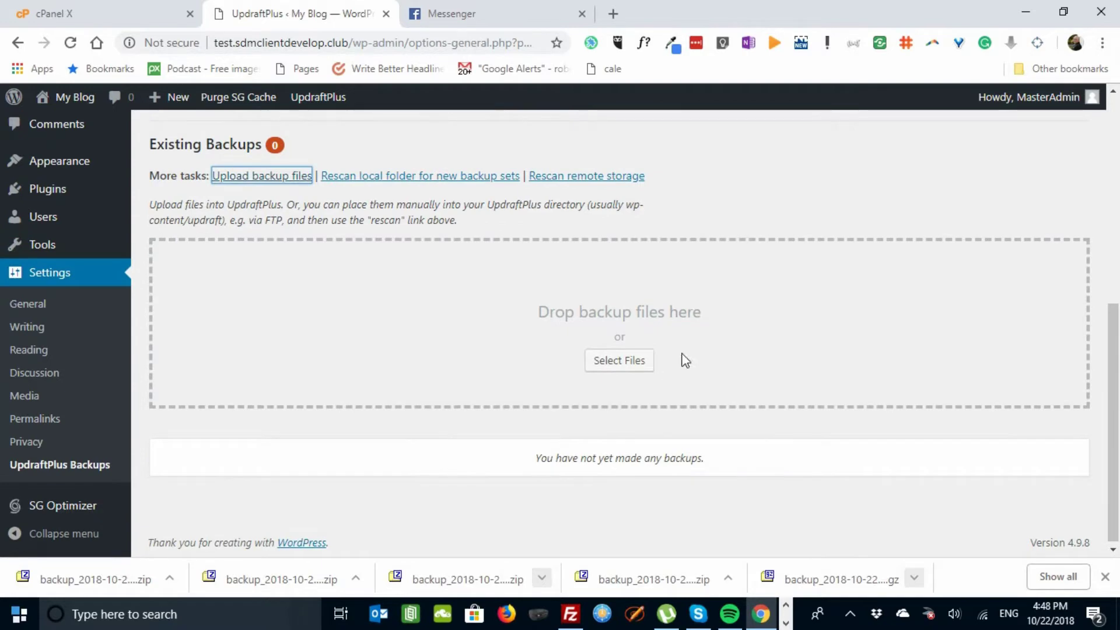
click(630, 364)
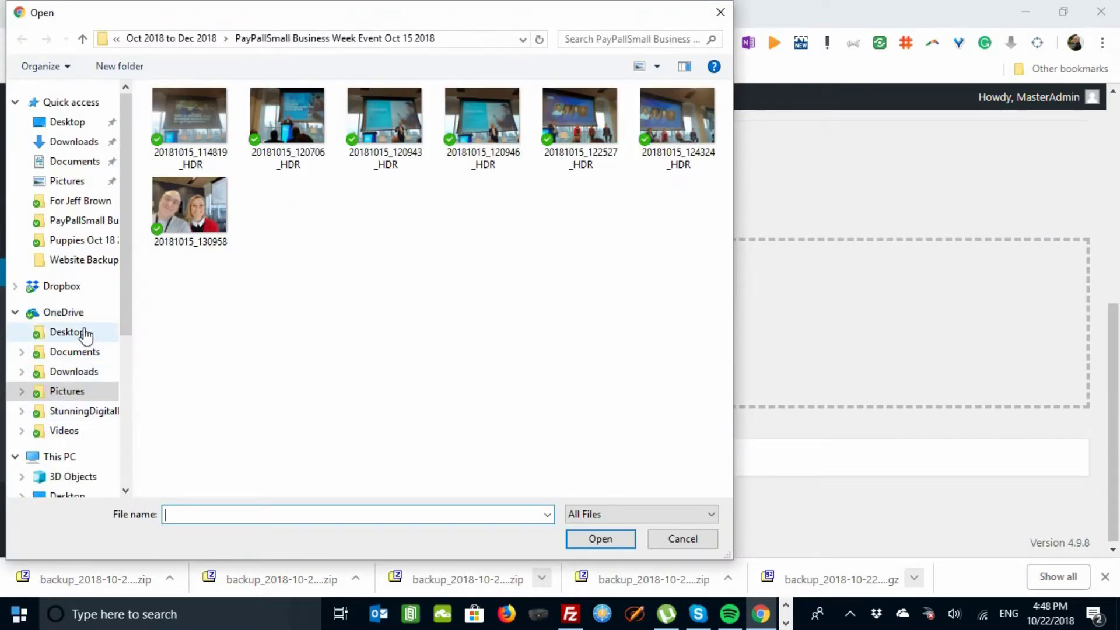
Upload all five backup archives from the Desktop's Test site folder.
click(67, 122)
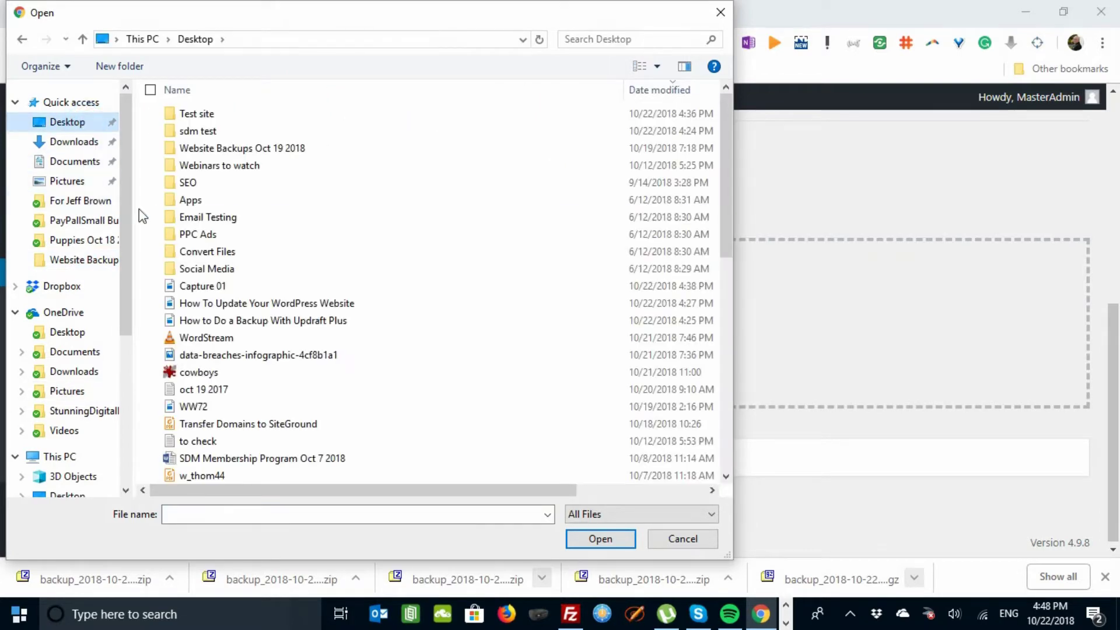
double_click(208, 114)
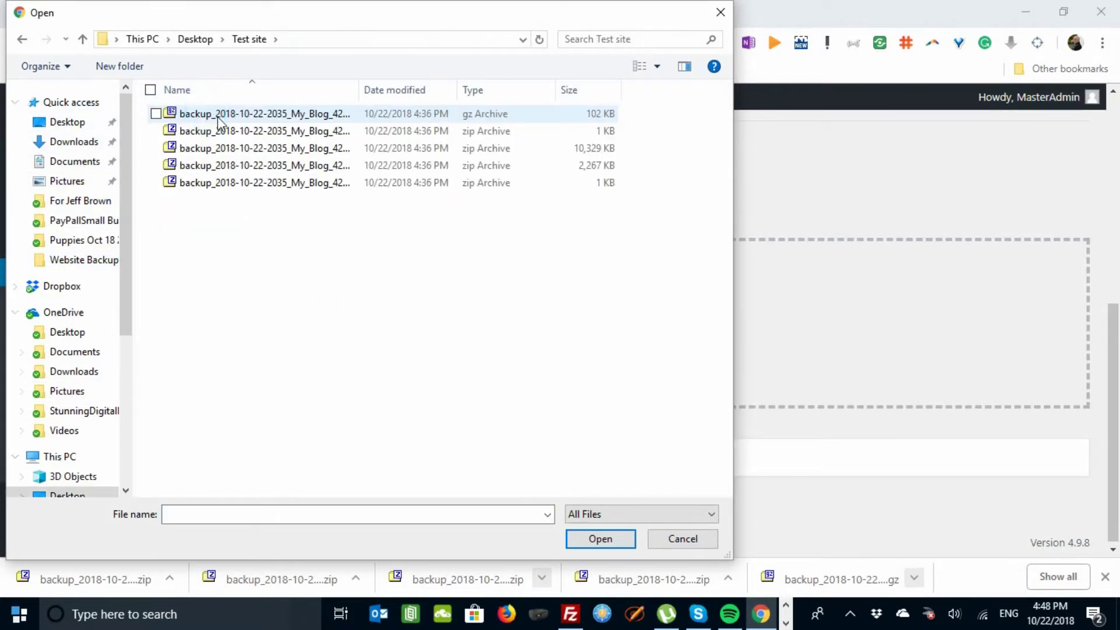
click(218, 116)
key(shift+Down)
key(shift+Down)
key(shift+Down)
key(shift+Down)
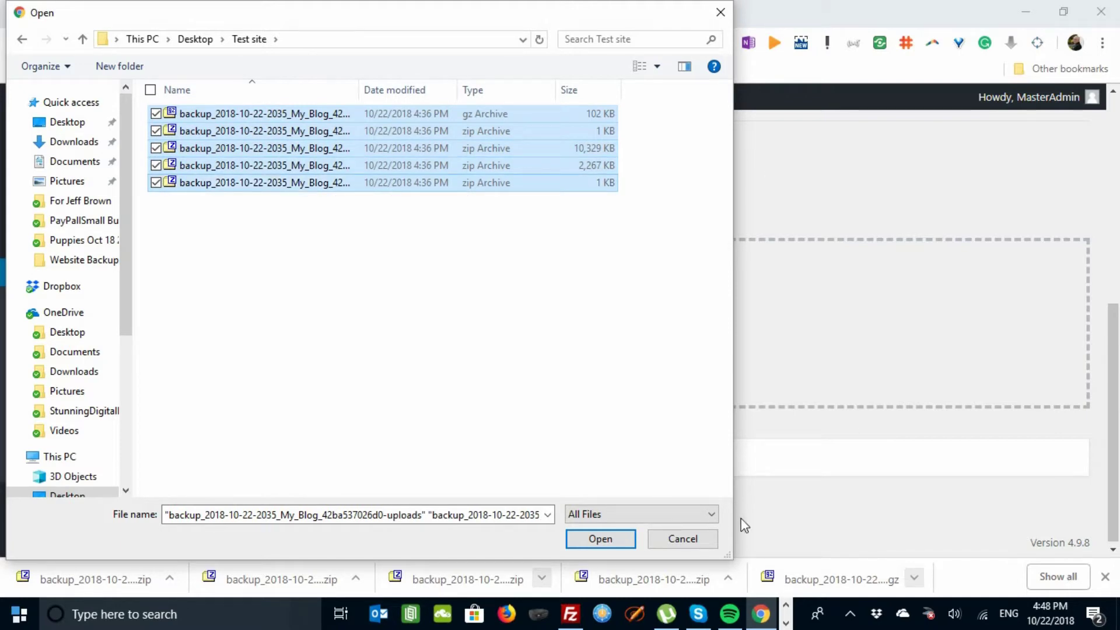
click(601, 539)
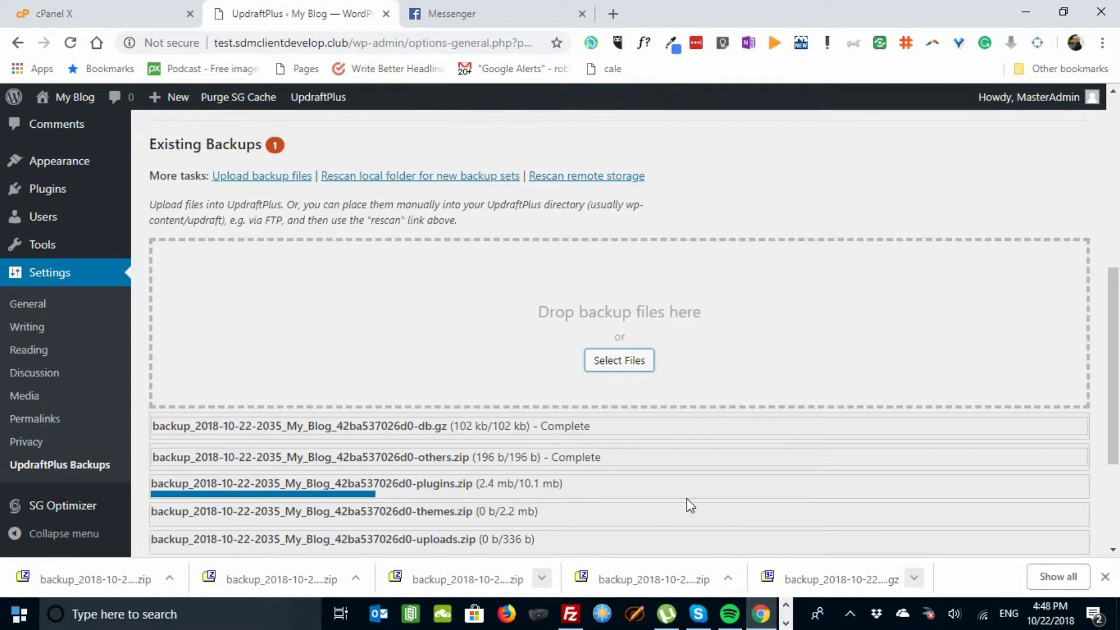
Open the Restore dialog for the Oct 22, 2018 20:35 backup set.
scroll(704, 493, down, 2)
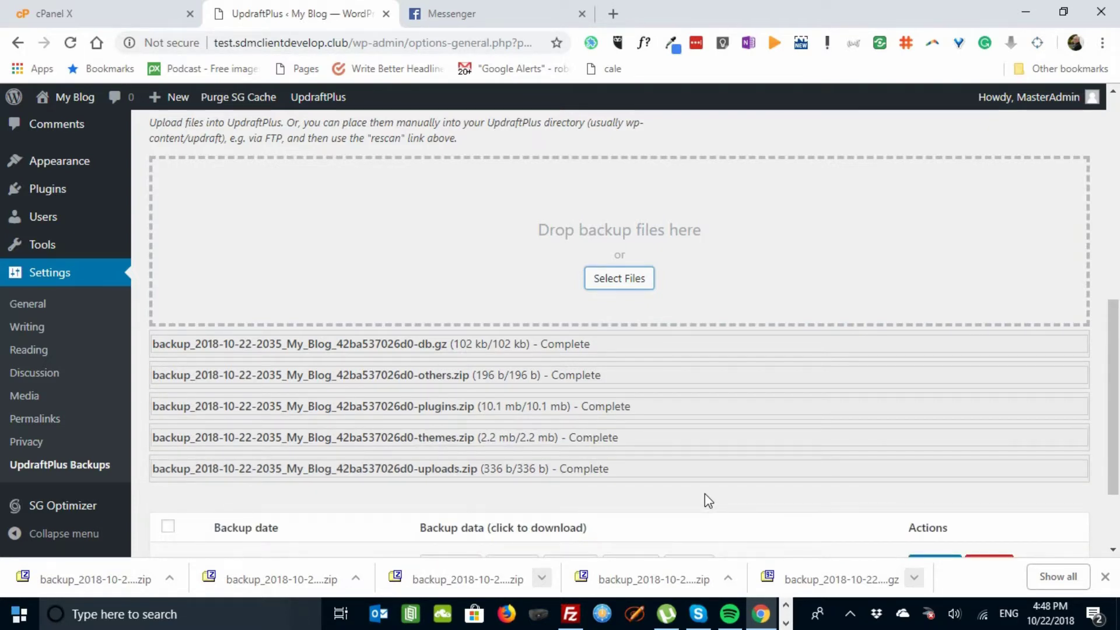
scroll(762, 437, down, 2)
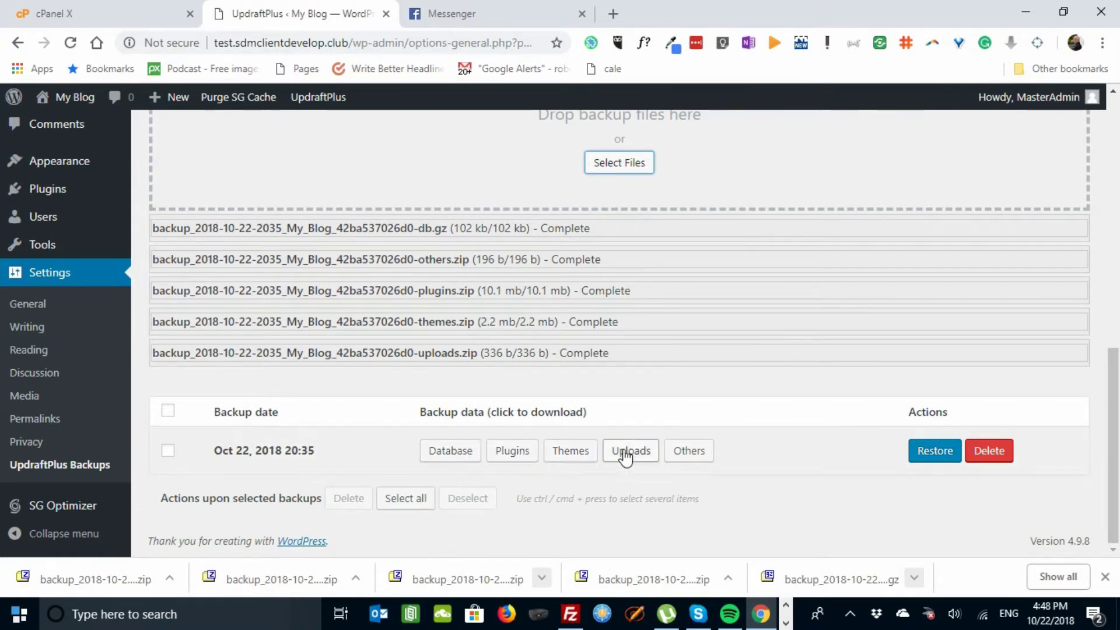
click(937, 450)
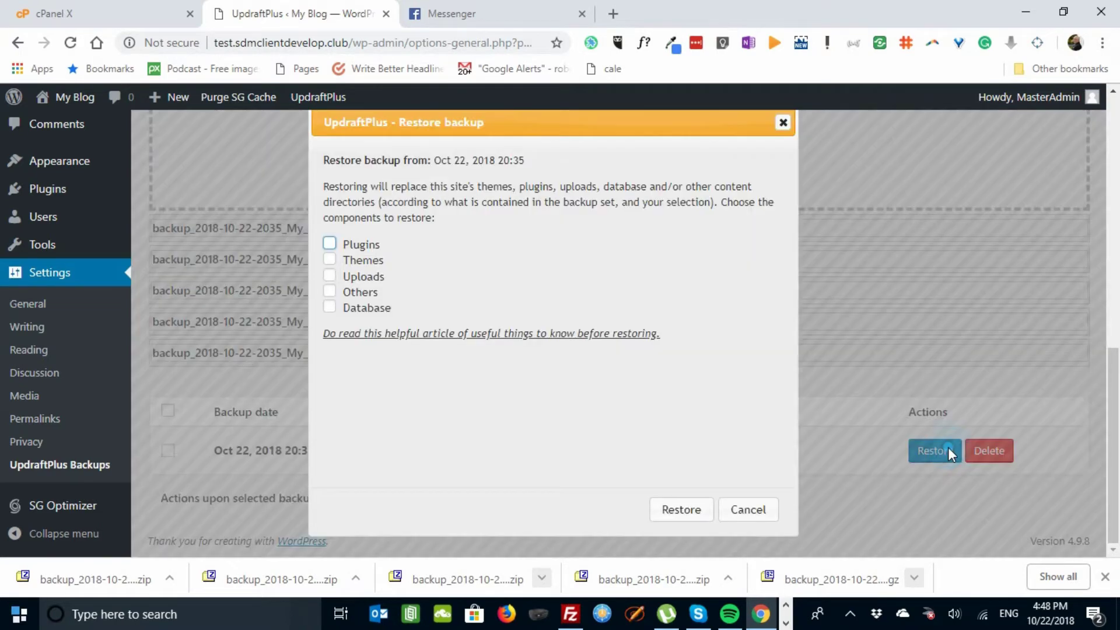
Select plugins, themes, uploads, others and the database as backup components to restore.
click(330, 243)
click(331, 261)
click(335, 276)
click(332, 292)
click(331, 307)
Run the restore, check the log for 'Restore successful', and return to the UpdraftPlus configuration.
click(679, 515)
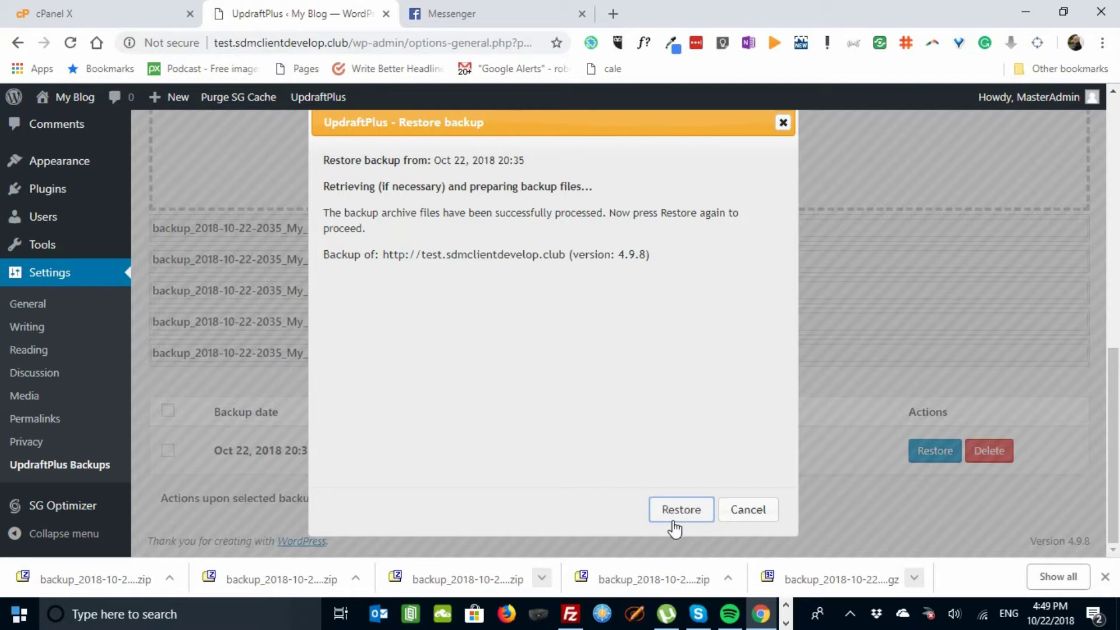
click(689, 512)
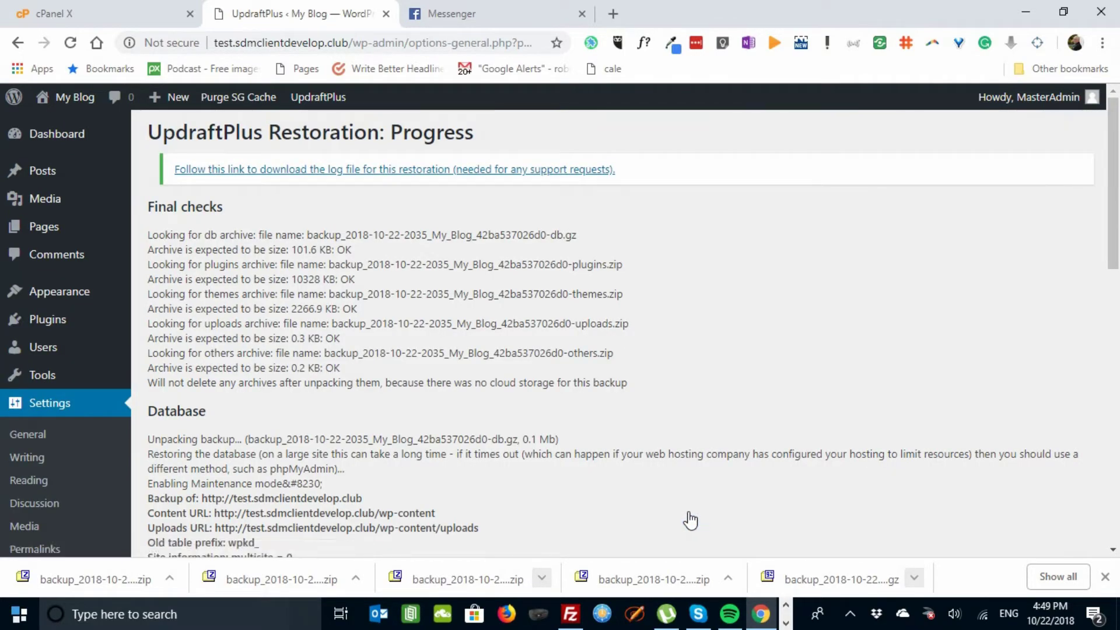
scroll(881, 374, down, 10)
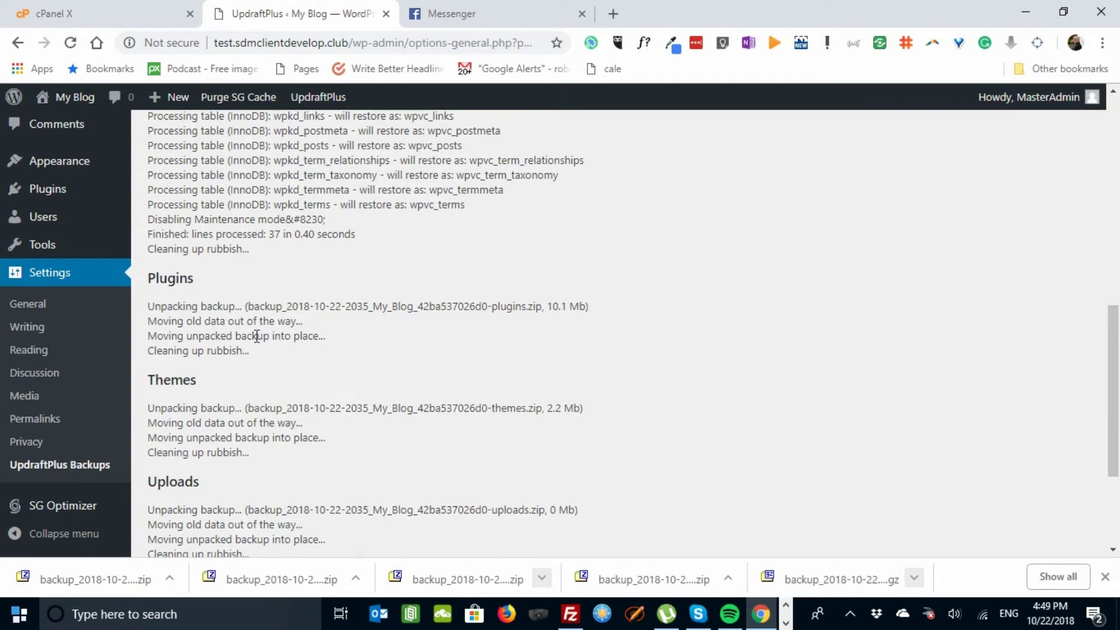
scroll(368, 350, down, 3)
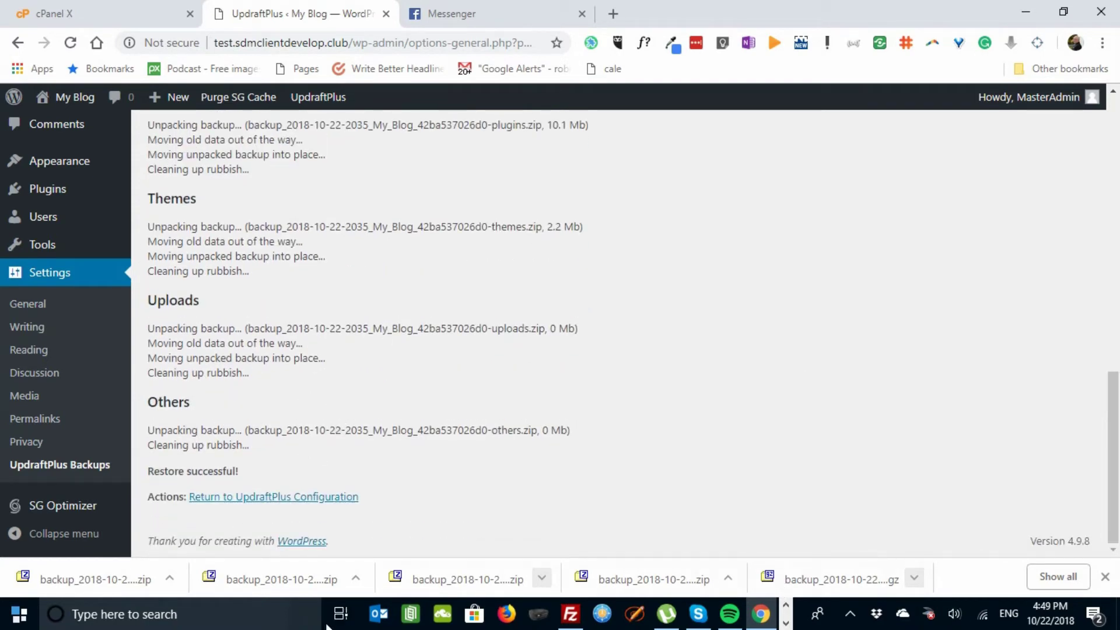
click(340, 497)
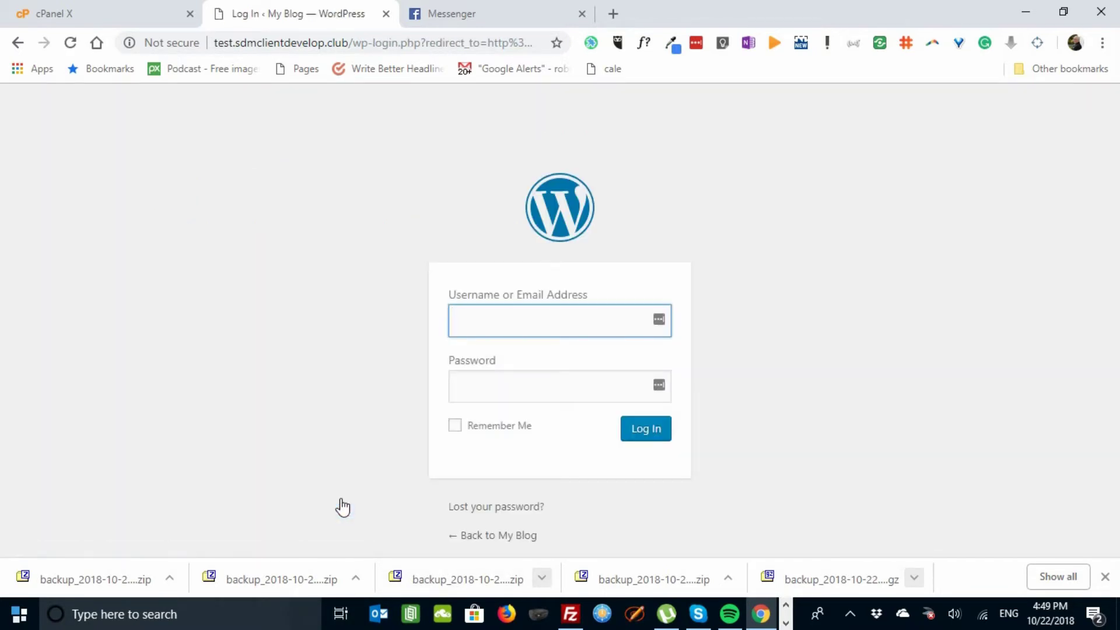
Log in to the restored site with the admin username and password, fixing a username typo.
text(MasterAdmin)
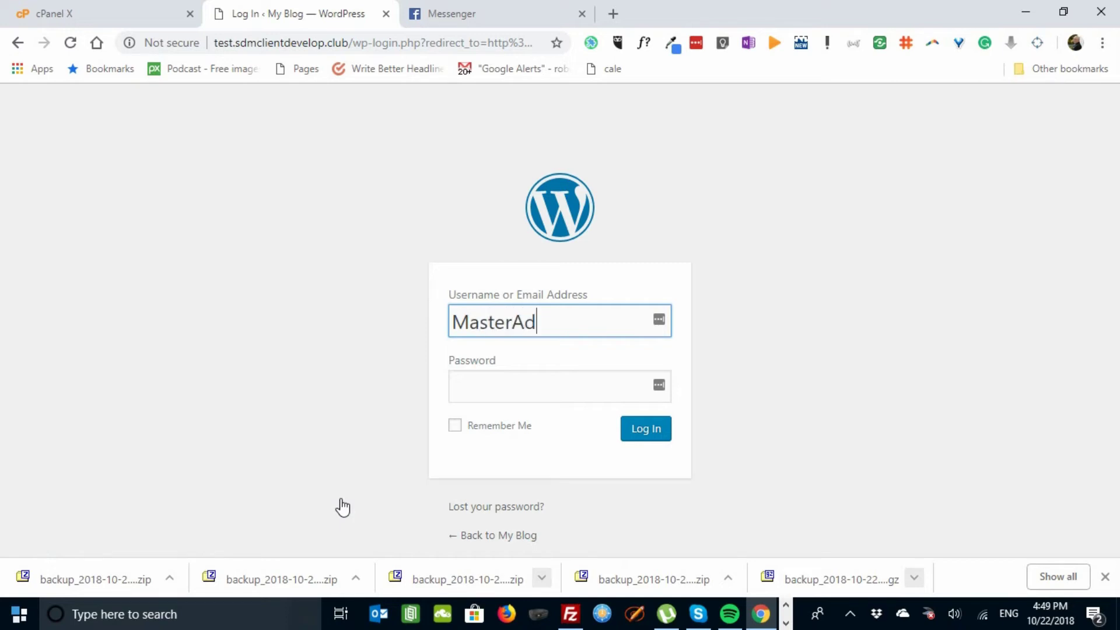
key(Tab)
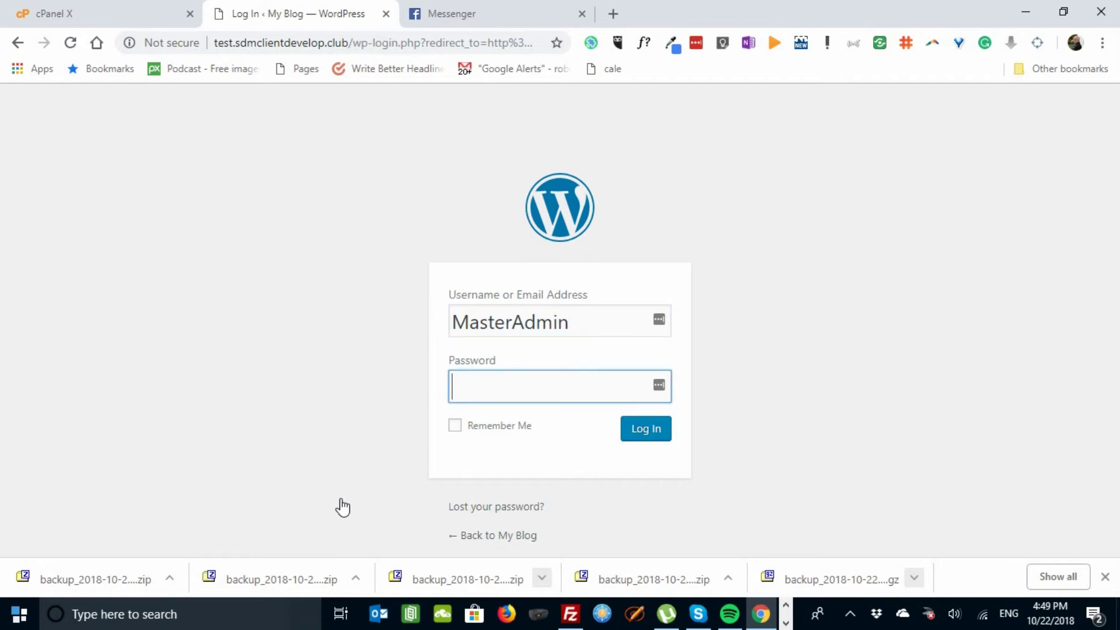
text(••••••••••)
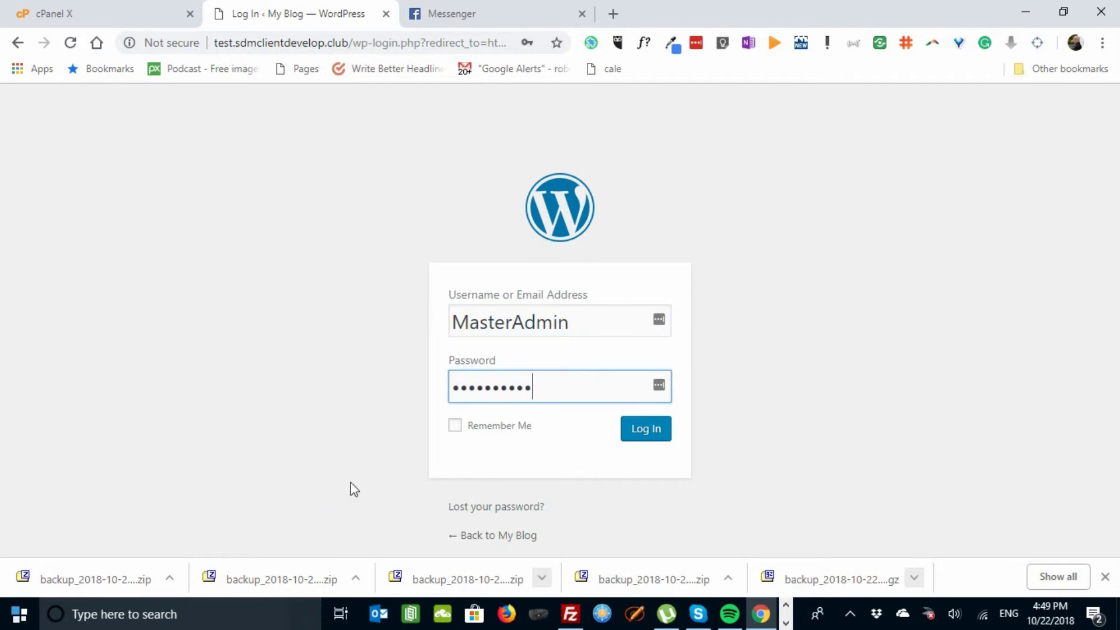
text(•)
key(Return)
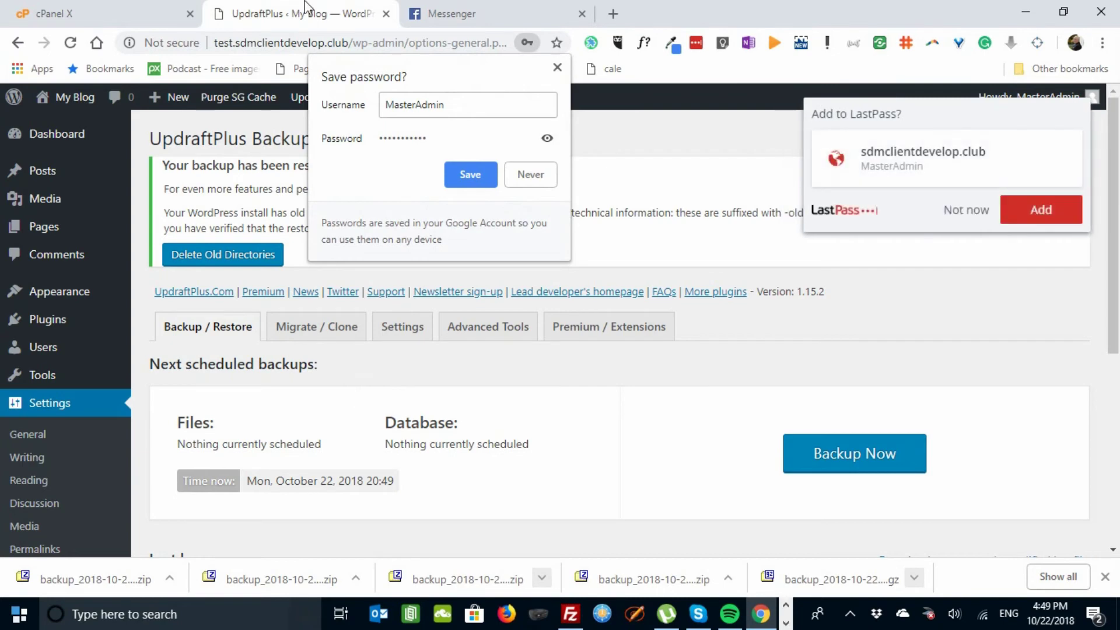
Decline saving the password in both Chrome and LastPass.
click(539, 168)
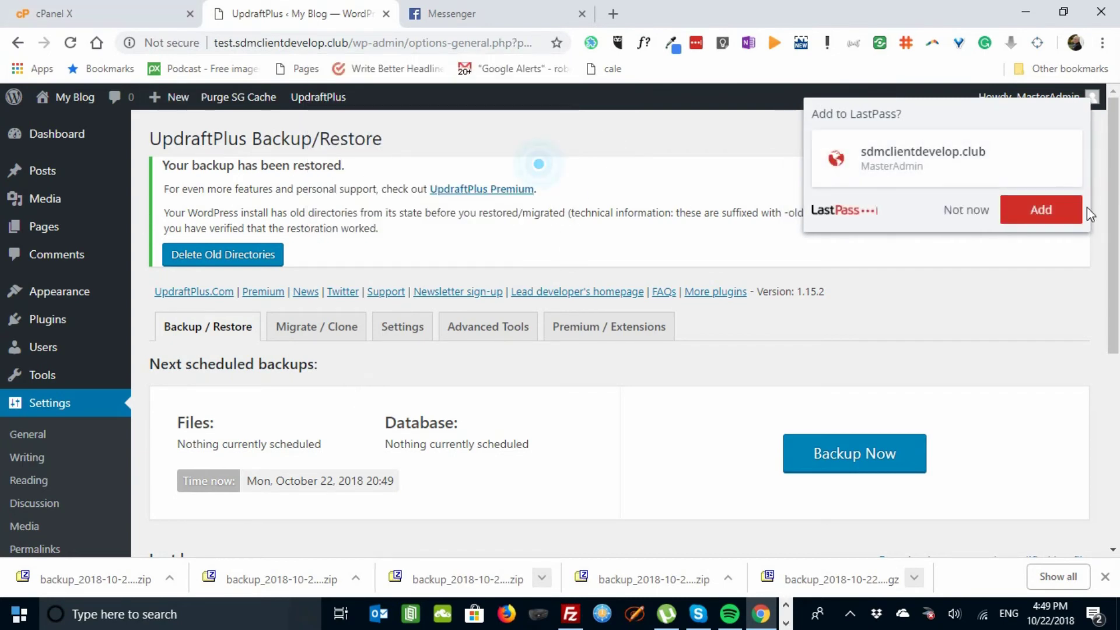
click(969, 211)
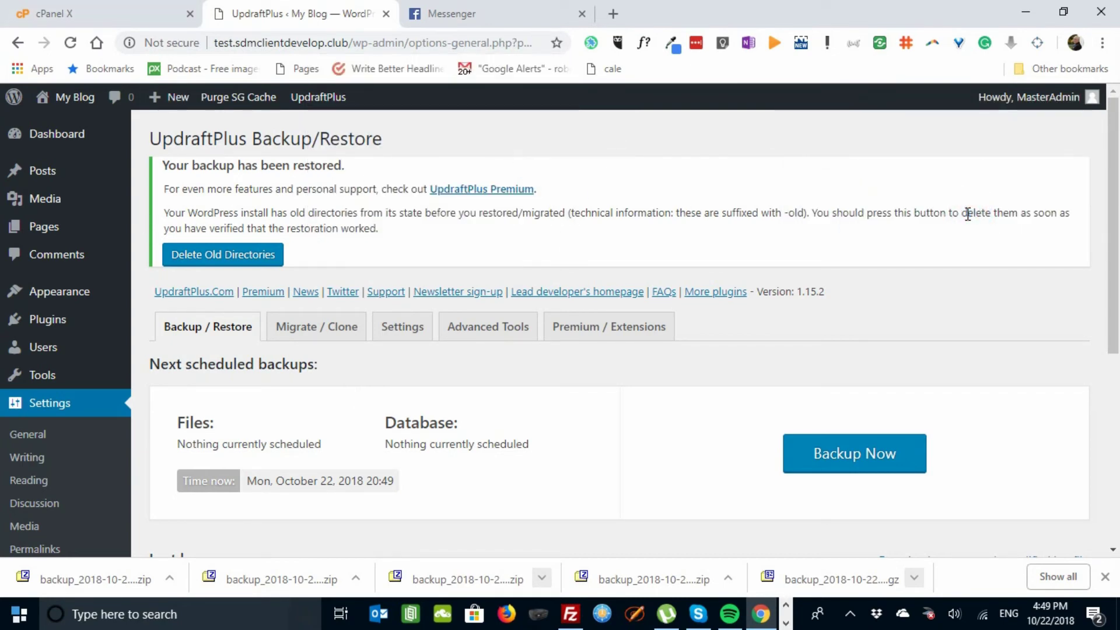